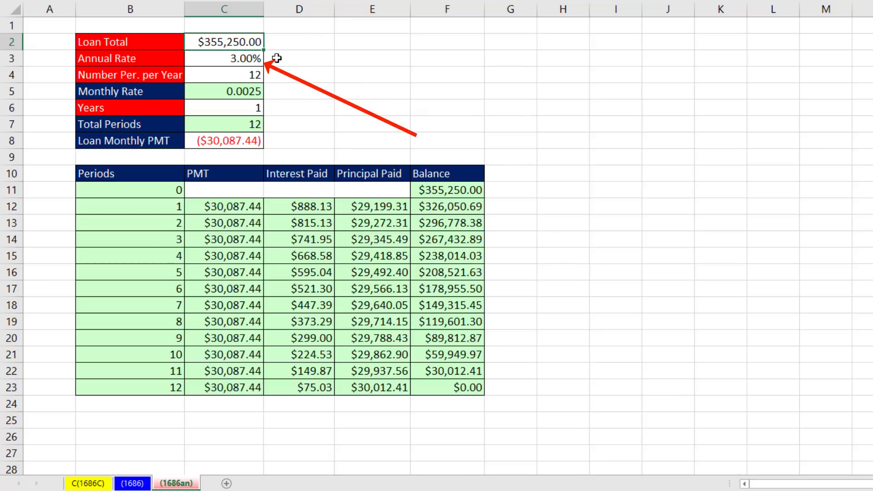
# Set the loan inputs to 2 years, 6 payments per year, $500,000 and 2%
pyautogui.click(245, 109)
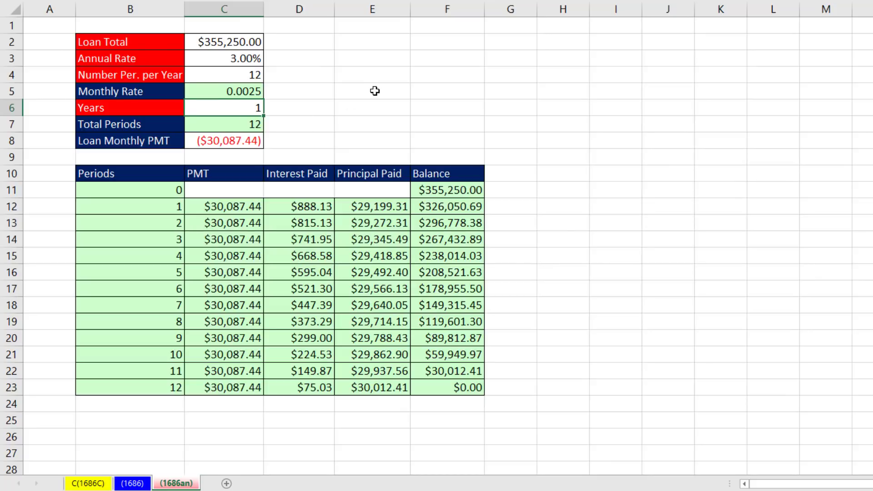
pyautogui.write('2')
pyautogui.press('Return')
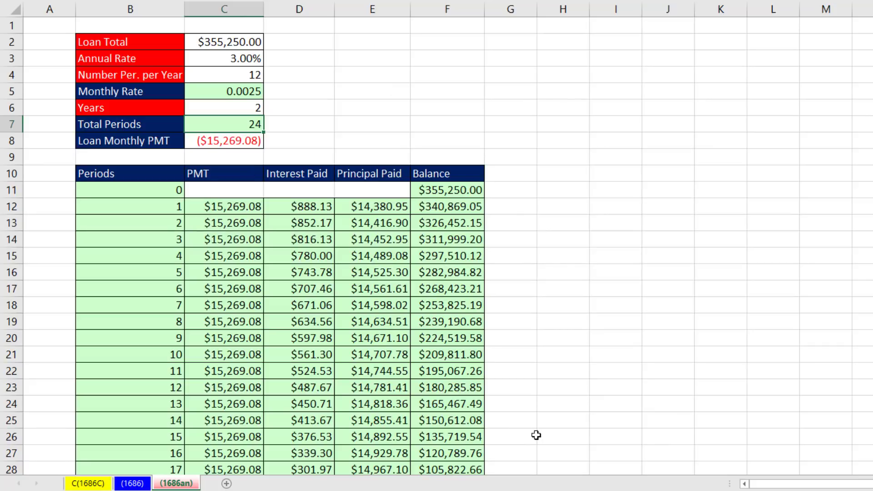
pyautogui.click(246, 75)
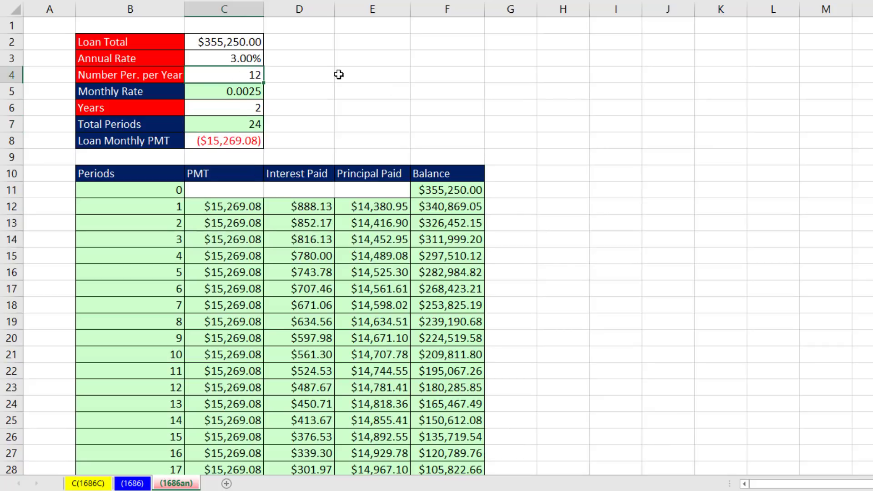
pyautogui.write('6')
pyautogui.press('Return')
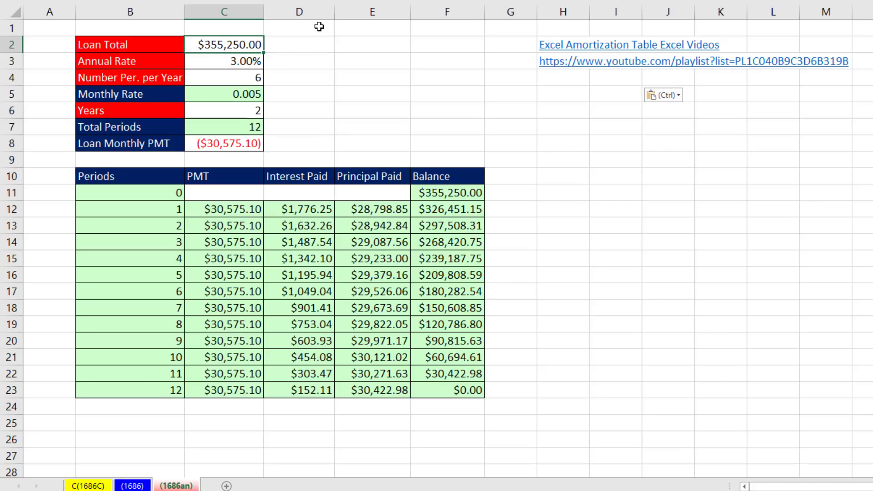
pyautogui.press('F2')
pyautogui.write('500000')
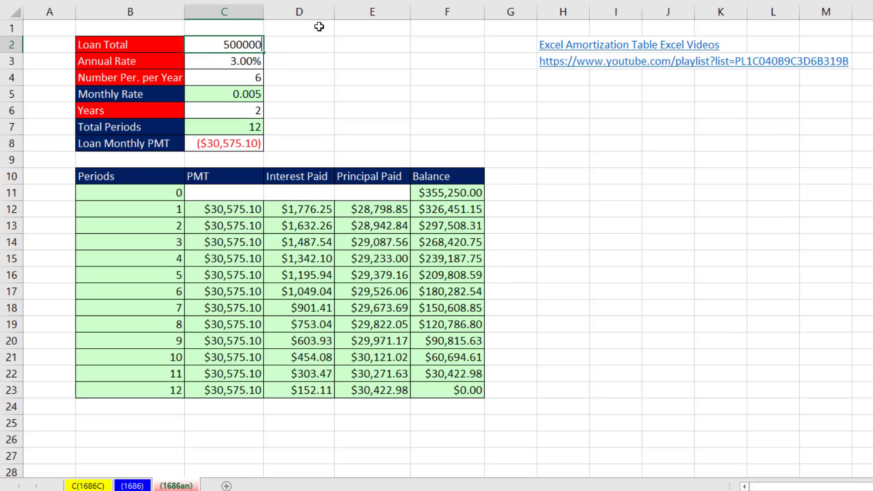
pyautogui.press('Return')
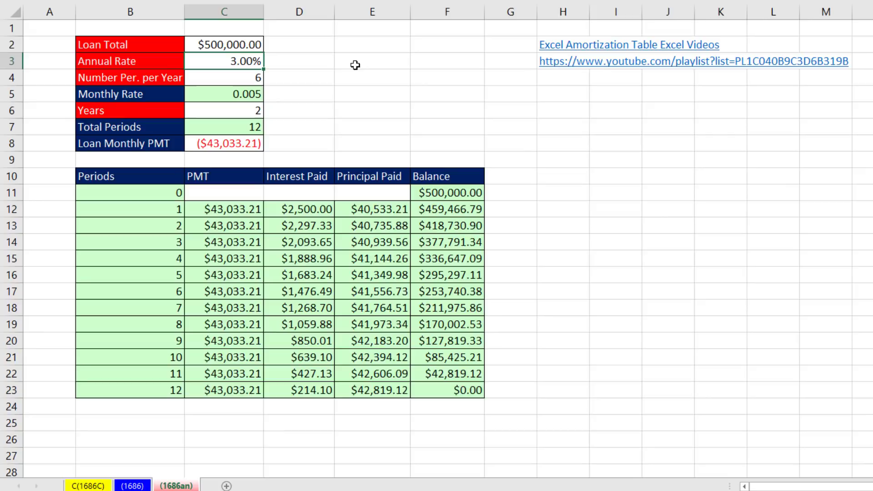
pyautogui.write('2')
pyautogui.press('Return')
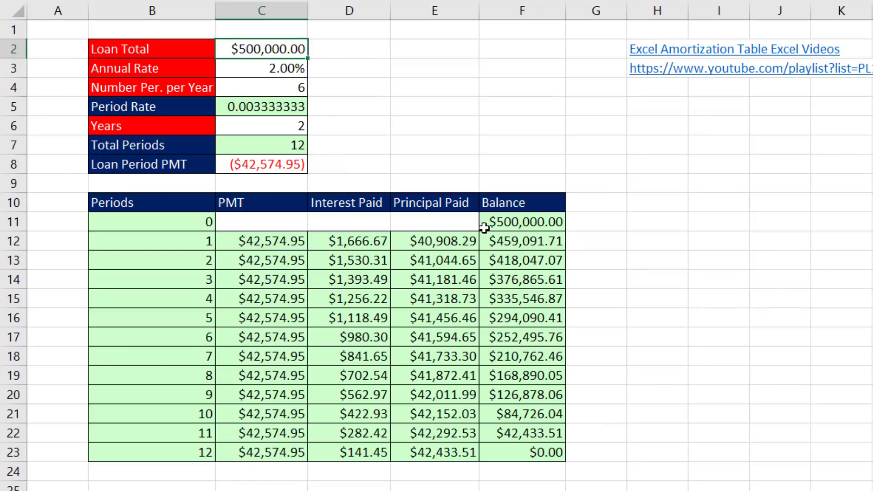
# Check the loan period payment, then select the PMT, Interest Paid and Principal Paid columns
pyautogui.click(250, 170)
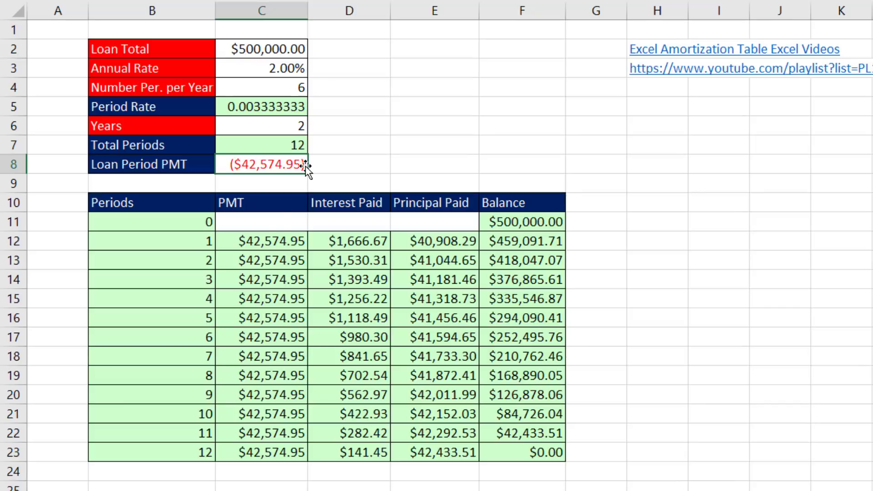
pyautogui.click(252, 243)
pyautogui.hotkey('ctrl', 'shift', 'Down')
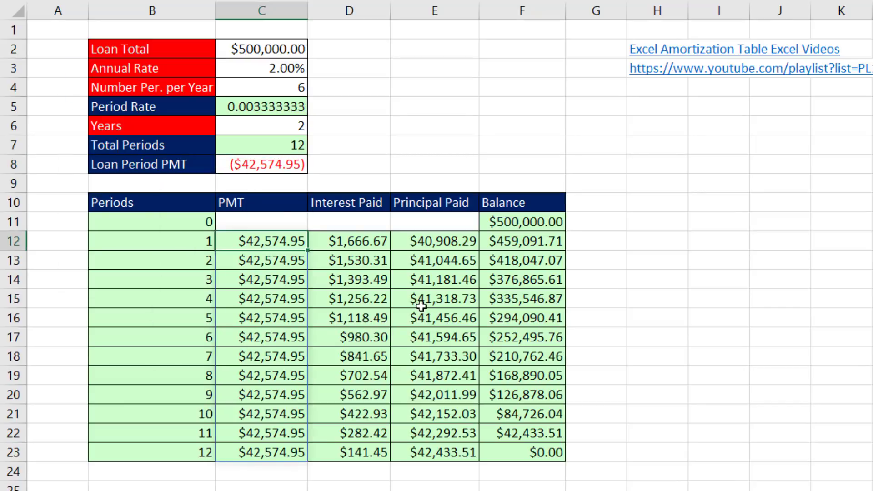
pyautogui.click(347, 242)
pyautogui.hotkey('ctrl', 'shift', 'Down')
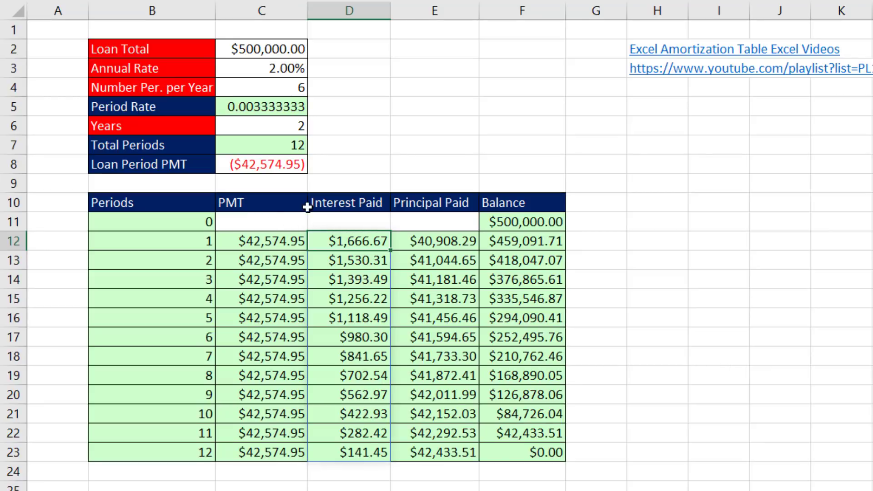
pyautogui.click(439, 241)
pyautogui.hotkey('ctrl', 'shift', 'Down')
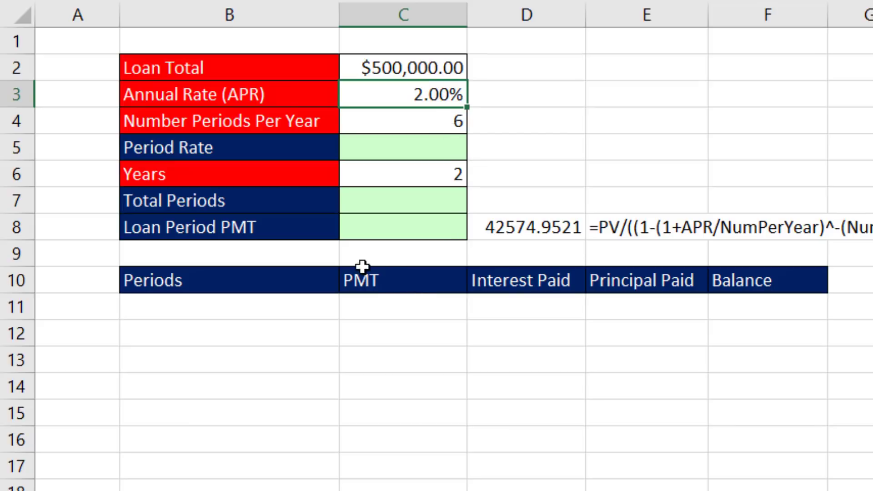
# Enter =C3/C4 in C5 to calculate the period rate
pyautogui.click(392, 146)
pyautogui.write('=')
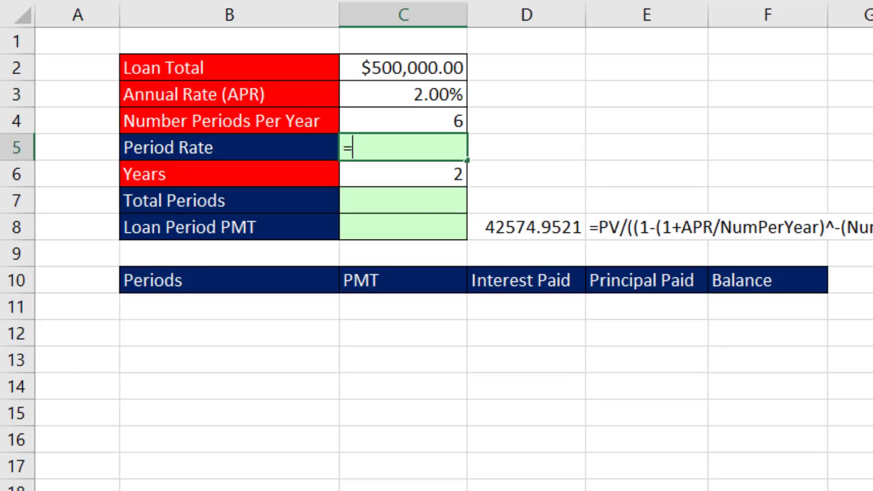
pyautogui.press('Up')
pyautogui.press('Up')
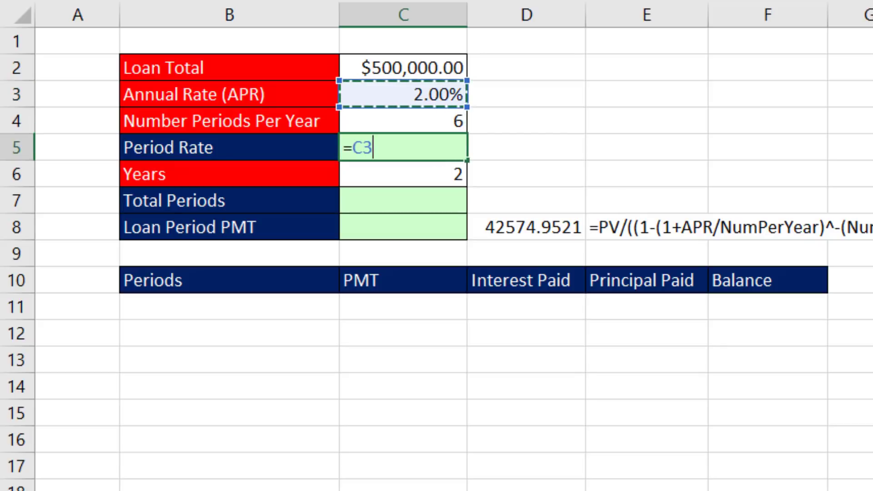
pyautogui.write('/')
pyautogui.press('Up')
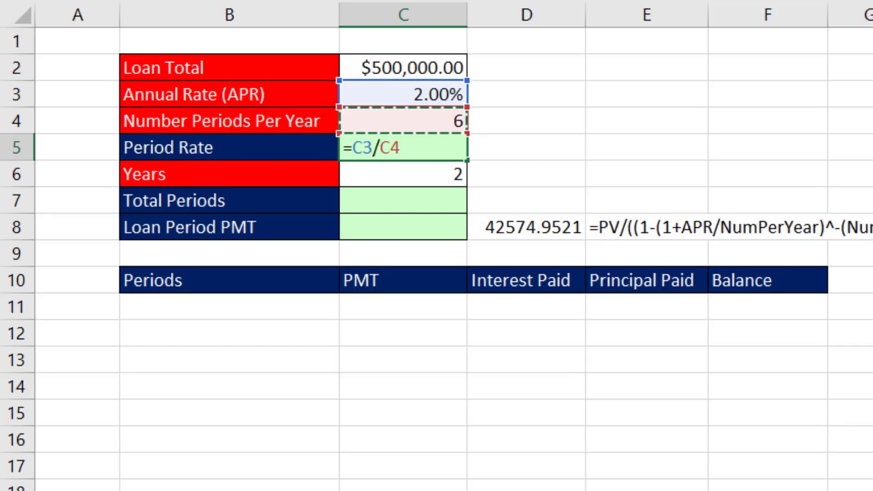
pyautogui.press('Return')
# Enter =C6*C4 in C7 for total periods, then check both results
pyautogui.press('Down')
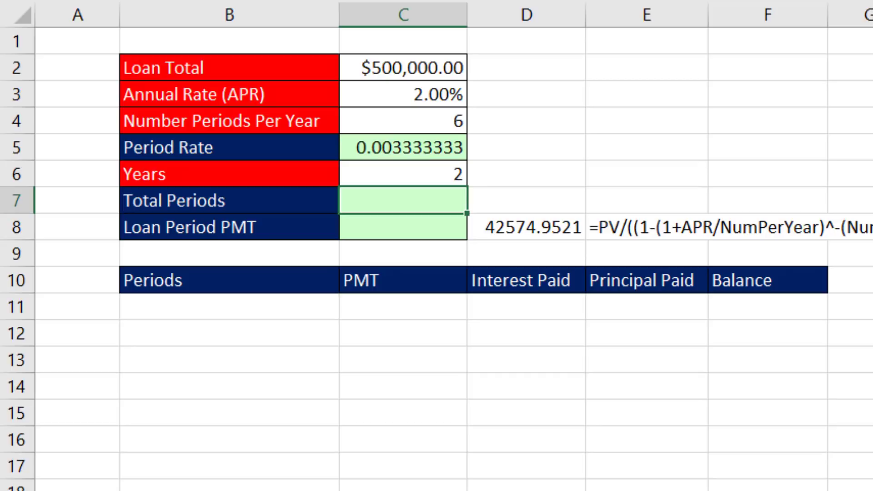
pyautogui.write('=')
pyautogui.press('Up')
pyautogui.write('*')
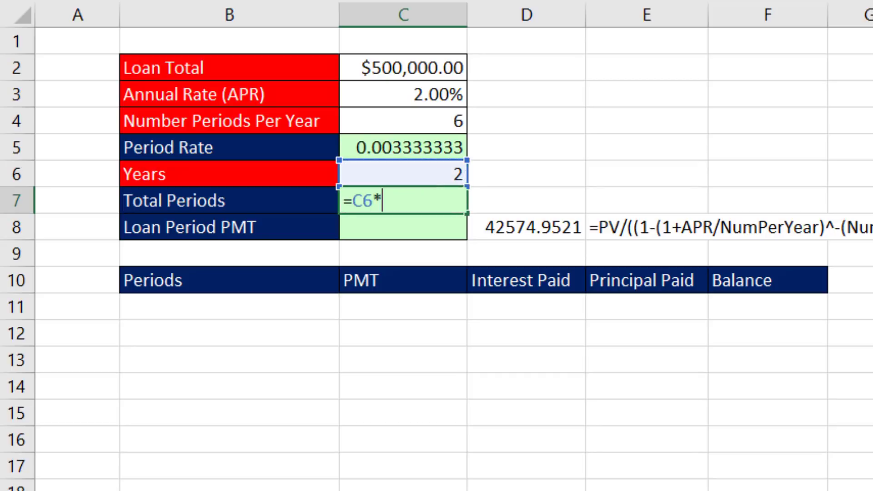
pyautogui.press('Up')
pyautogui.press('Up')
pyautogui.press('Up')
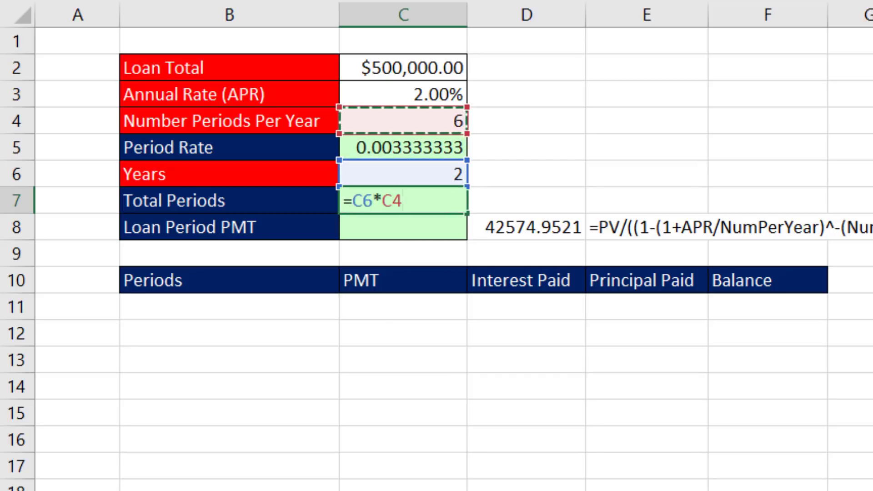
pyautogui.press('Return')
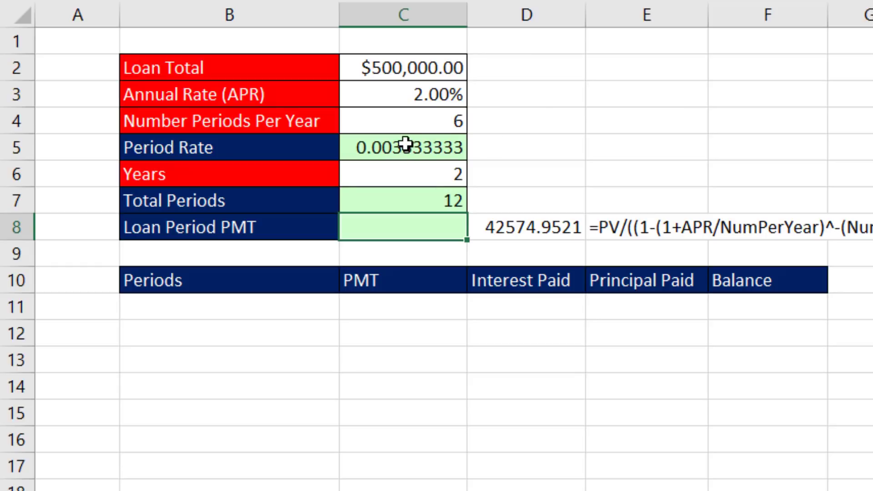
pyautogui.click(402, 146)
pyautogui.click(426, 207)
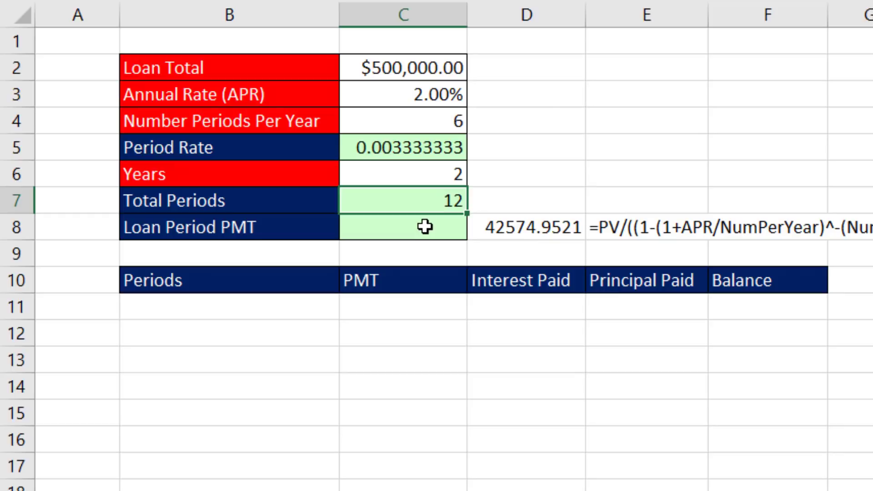
# Inspect the hand-built payment formula in D8 and return to the Loan Period PMT cell C8
pyautogui.click(424, 227)
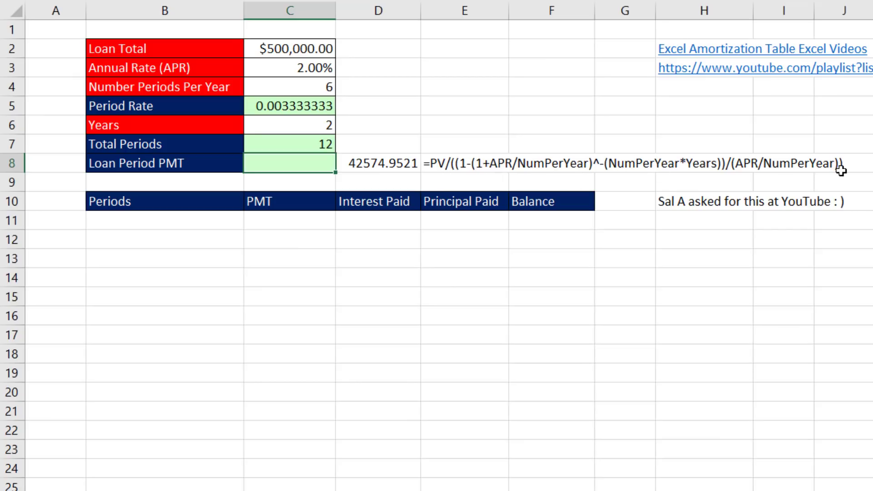
pyautogui.doubleClick(380, 164)
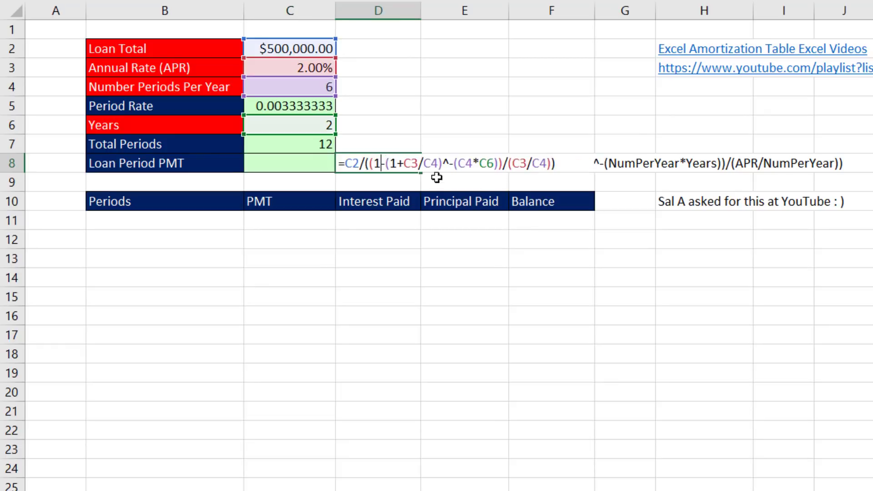
pyautogui.press('Escape')
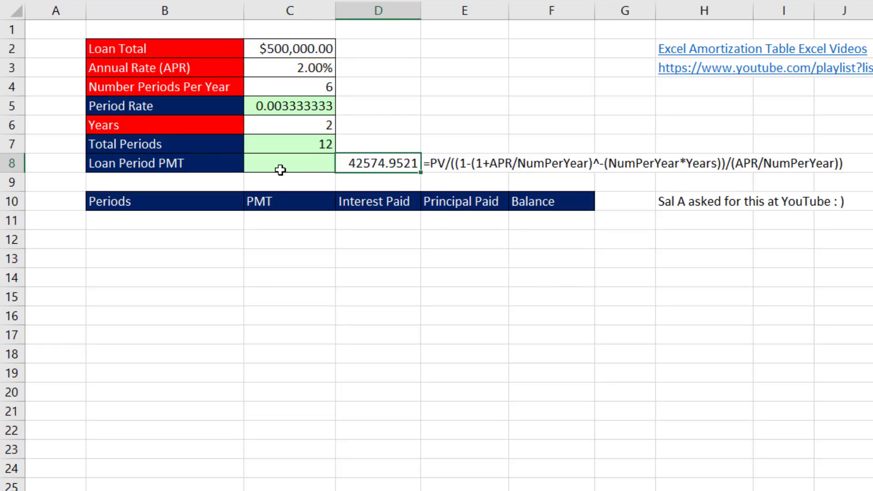
pyautogui.click(280, 169)
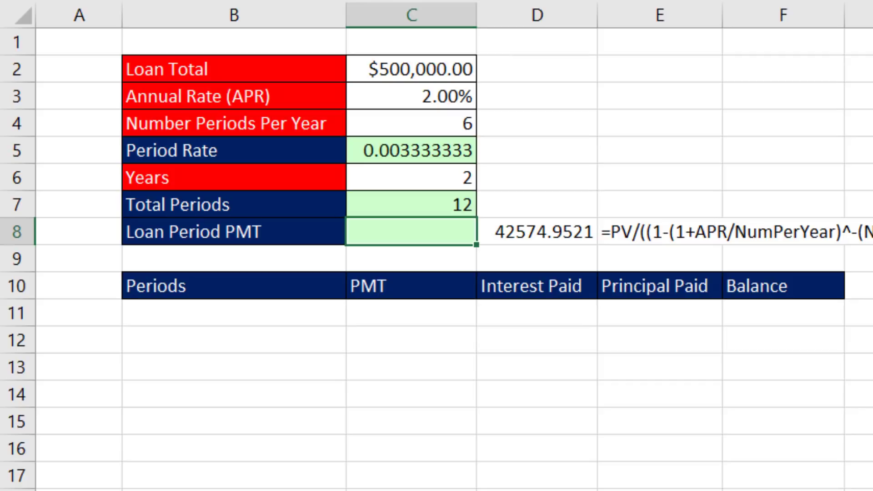
pyautogui.write('=pmt')
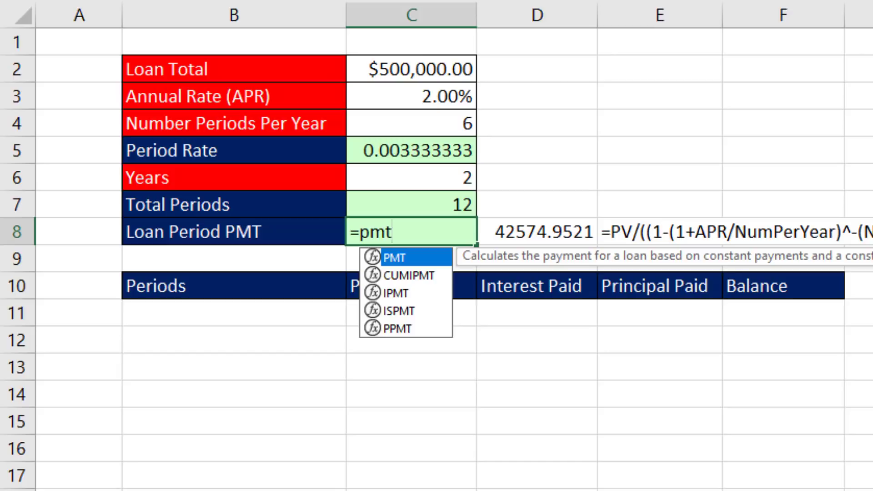
# Complete =PMT(C5,C7,C2) in C8, returning ($42,574.95)
pyautogui.press('Tab')
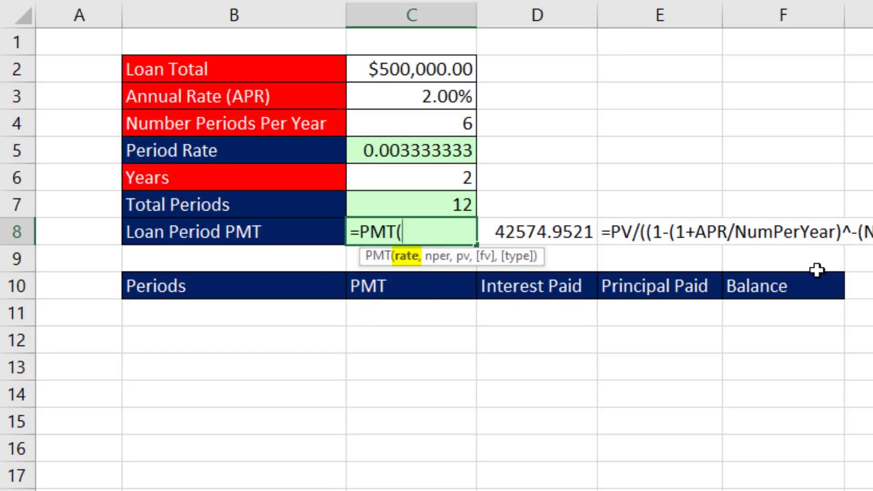
pyautogui.click(428, 151)
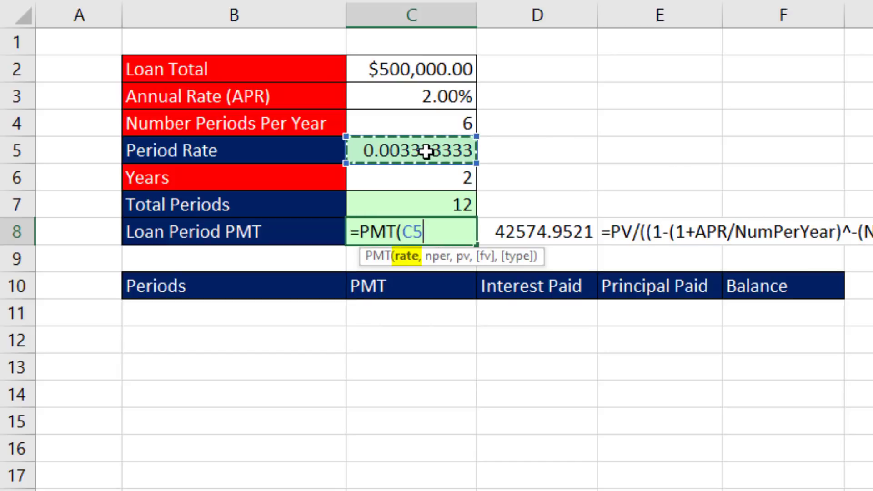
pyautogui.write(',,')
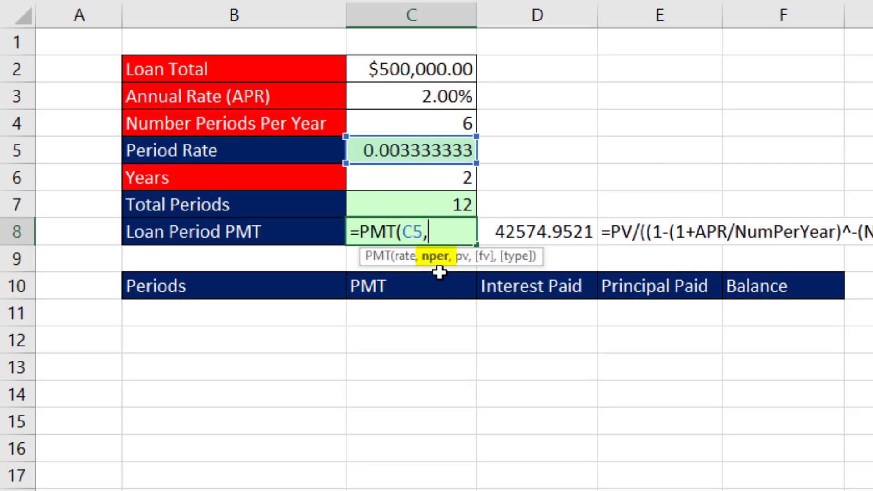
pyautogui.click(440, 207)
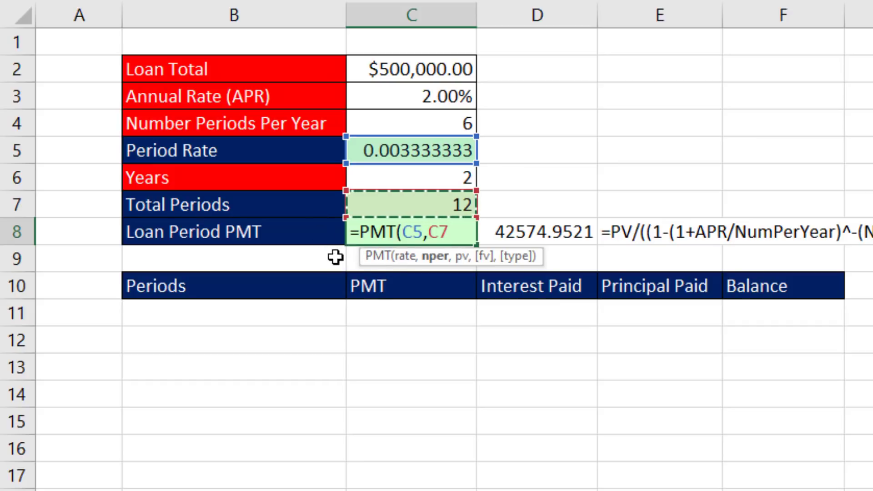
pyautogui.write(',')
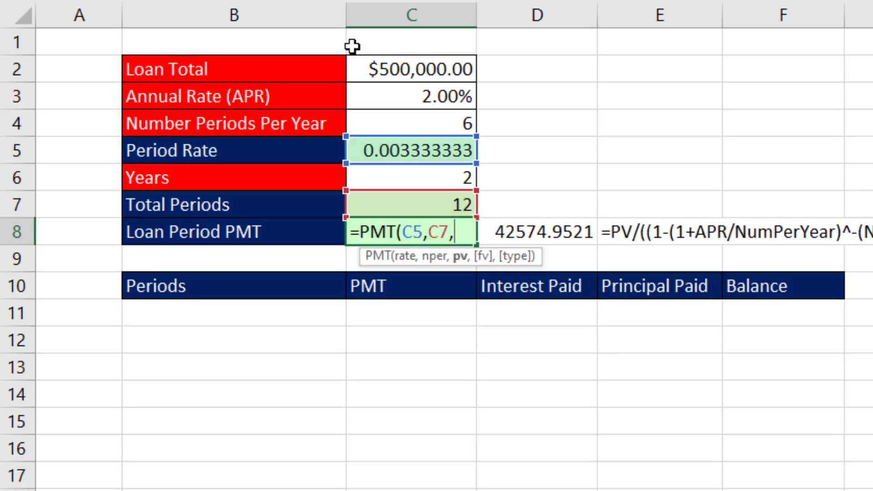
pyautogui.click(391, 69)
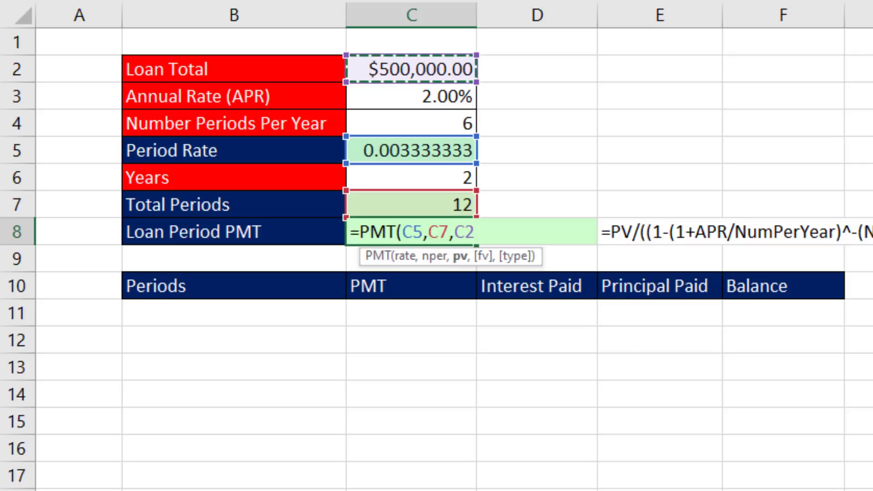
pyautogui.write(',')
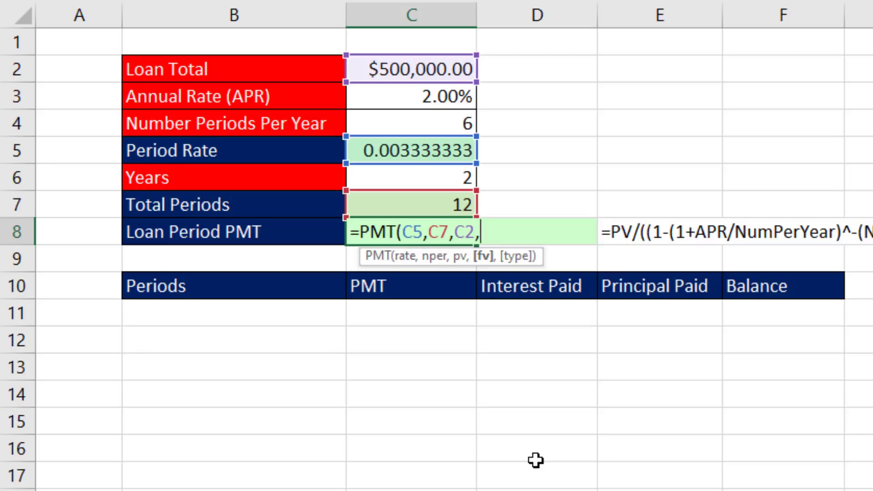
pyautogui.write(',')
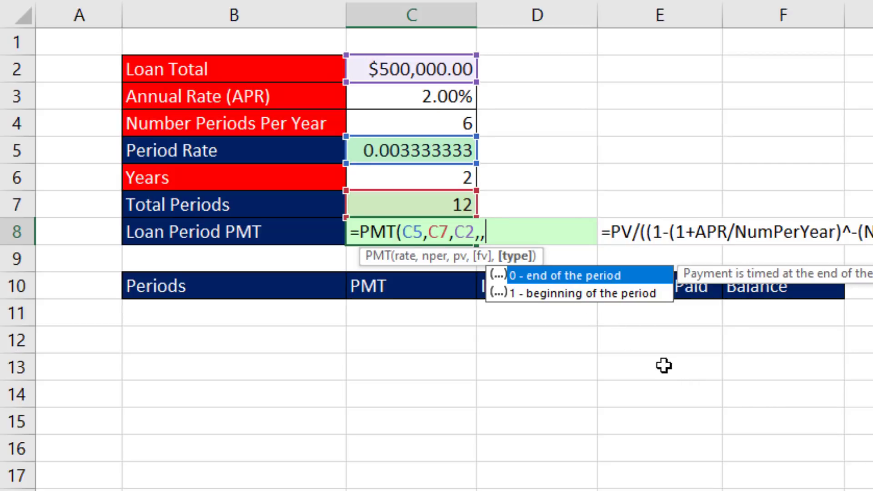
pyautogui.press('BackSpace')
pyautogui.press('BackSpace')
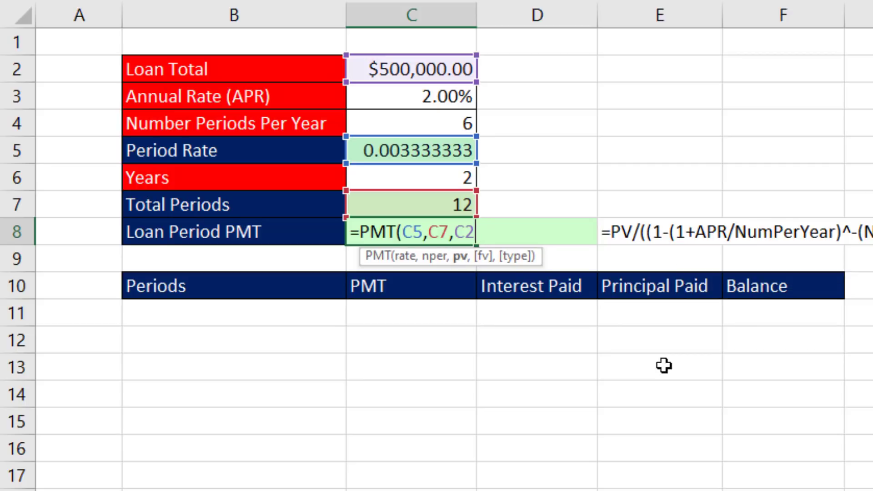
pyautogui.write(')')
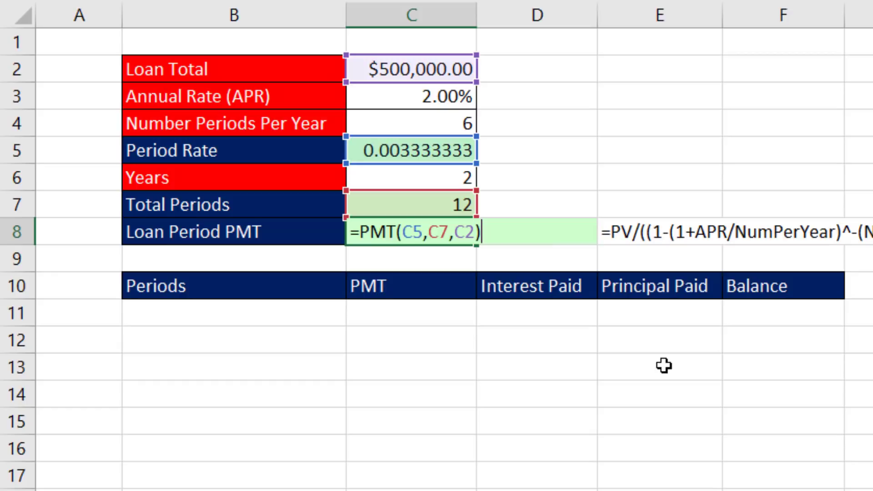
pyautogui.press('Return')
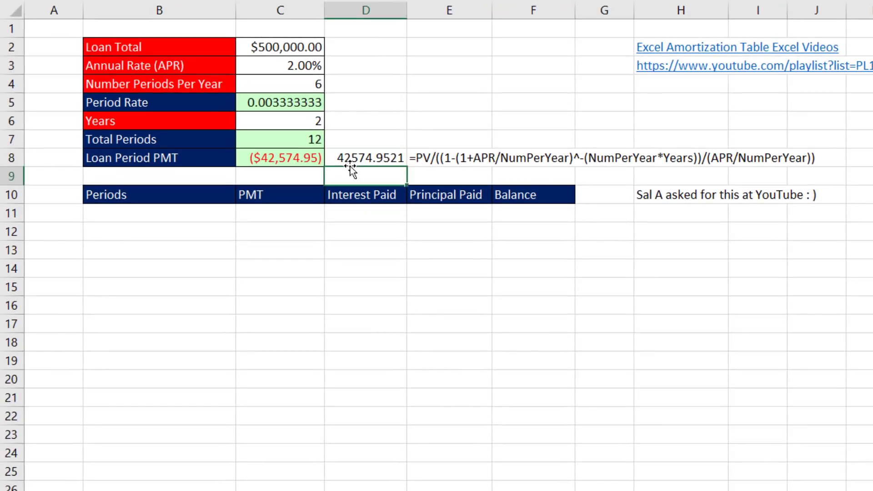
# Review the alternate payment formula in D8 and mark out the first table row B11:F11
pyautogui.click(353, 160)
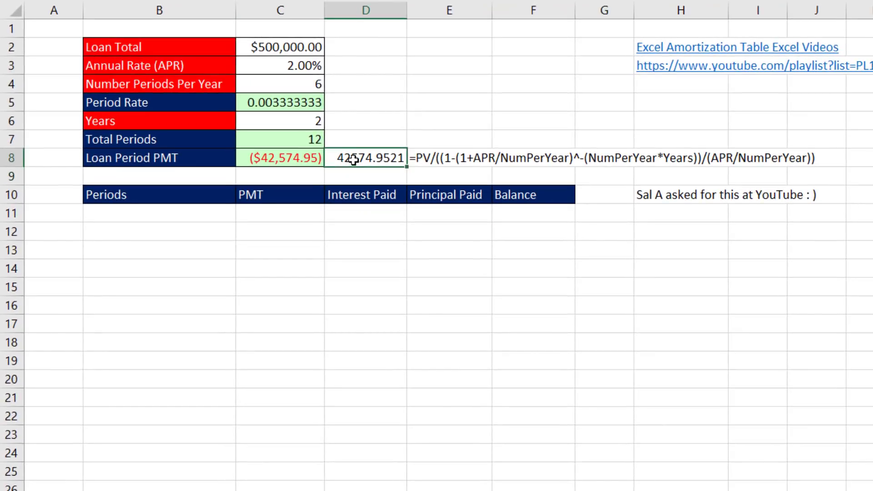
pyautogui.press('F2')
pyautogui.press('Escape')
pyautogui.moveTo(220, 210); pyautogui.dragTo(528, 212)
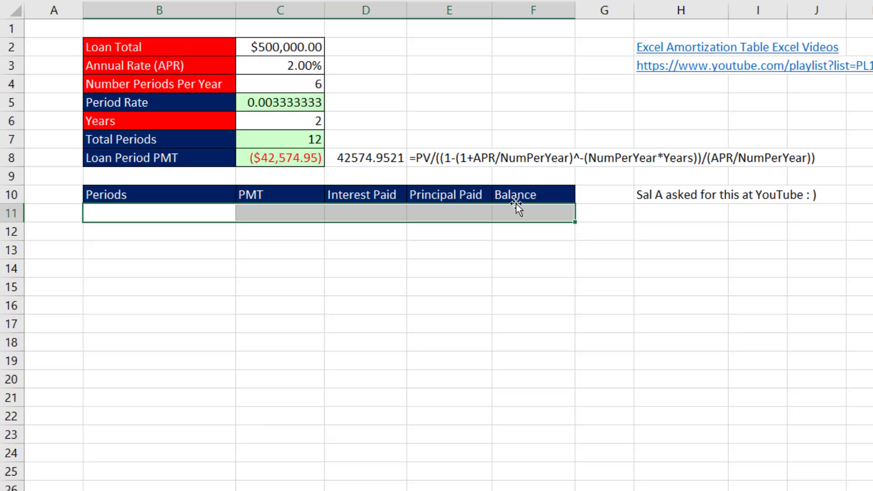
# Enter 0 in B11 and =C2 in F11 for the $500,000.00 opening balance
pyautogui.click(216, 215)
pyautogui.write('0')
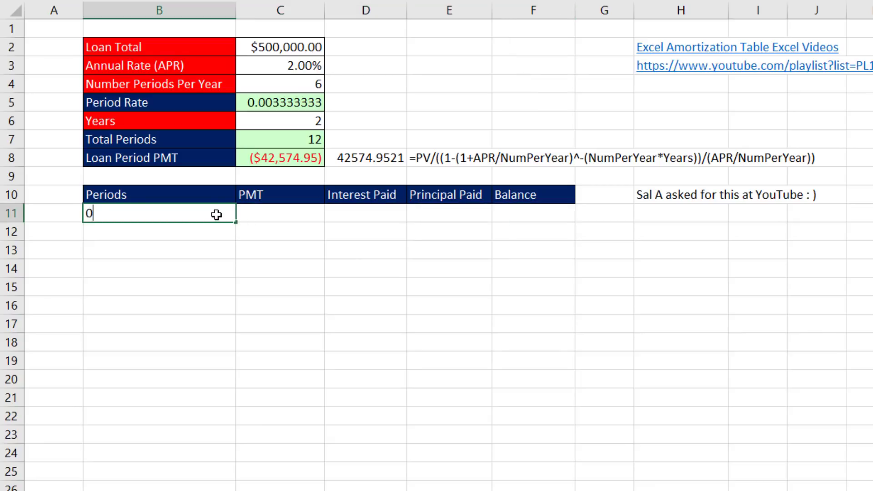
pyautogui.press('Tab')
pyautogui.click(540, 214)
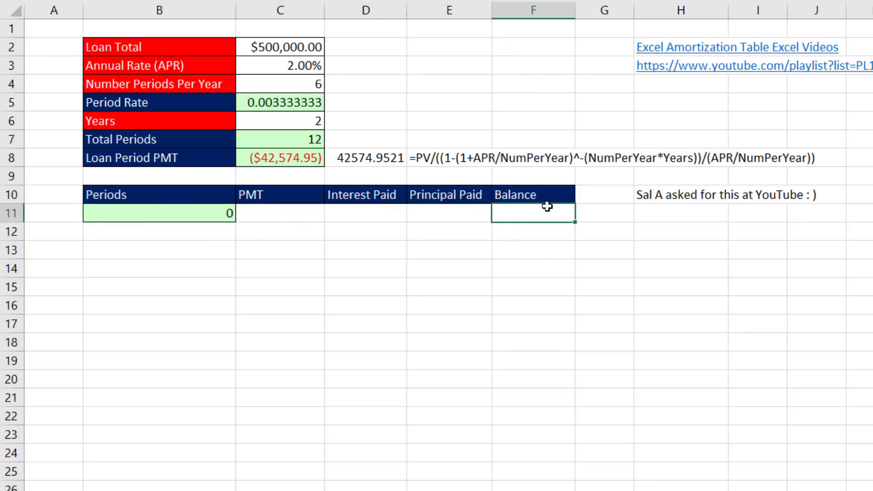
pyautogui.write('=')
pyautogui.click(267, 46)
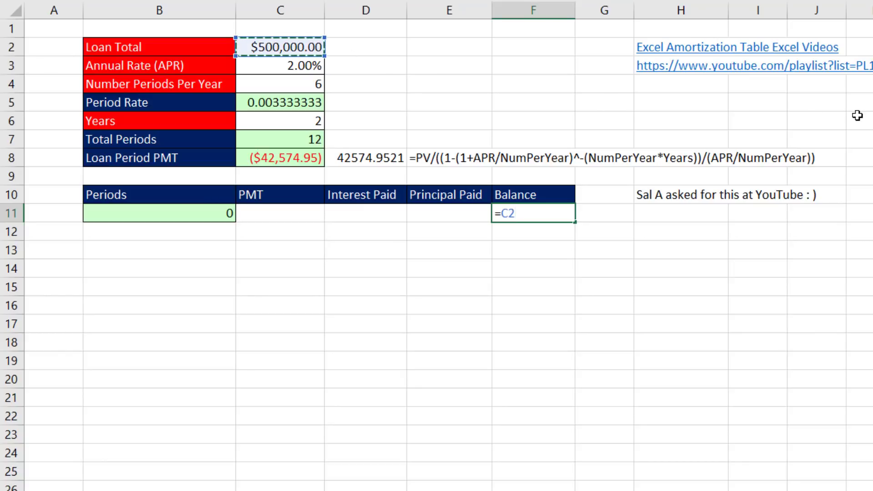
pyautogui.press('Return')
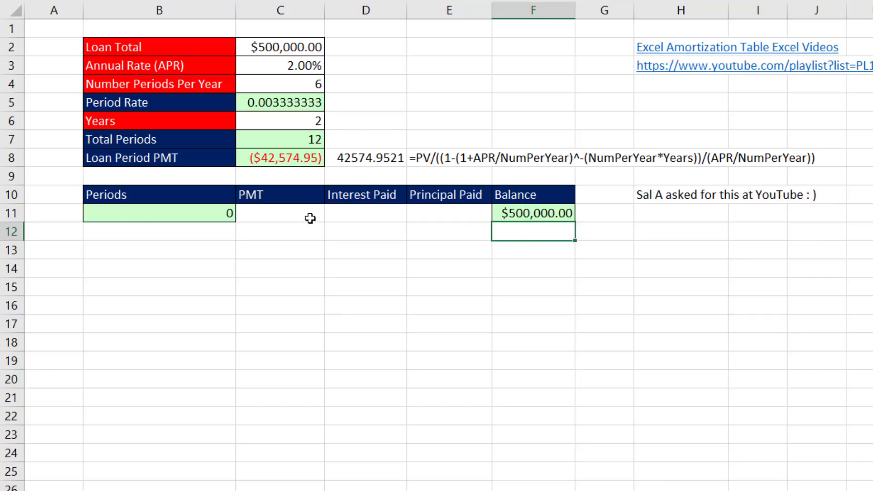
# Enter =SEQUENCE(C7) in B12 so periods 1–12 spill down B12:B23
pyautogui.click(357, 237)
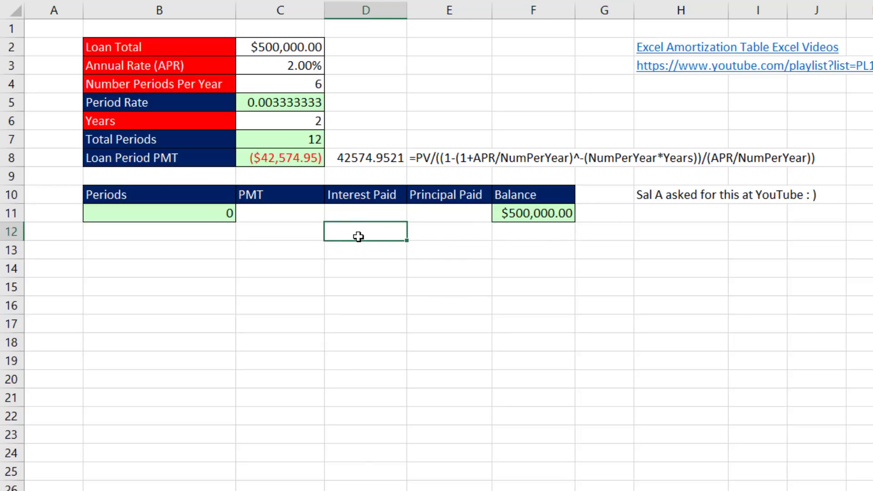
pyautogui.click(228, 231)
pyautogui.write('=')
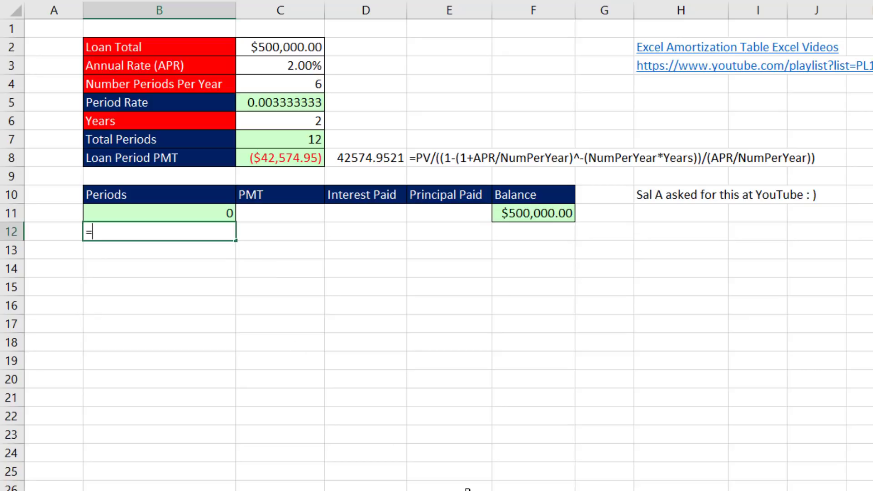
pyautogui.write('seq')
pyautogui.press('Tab')
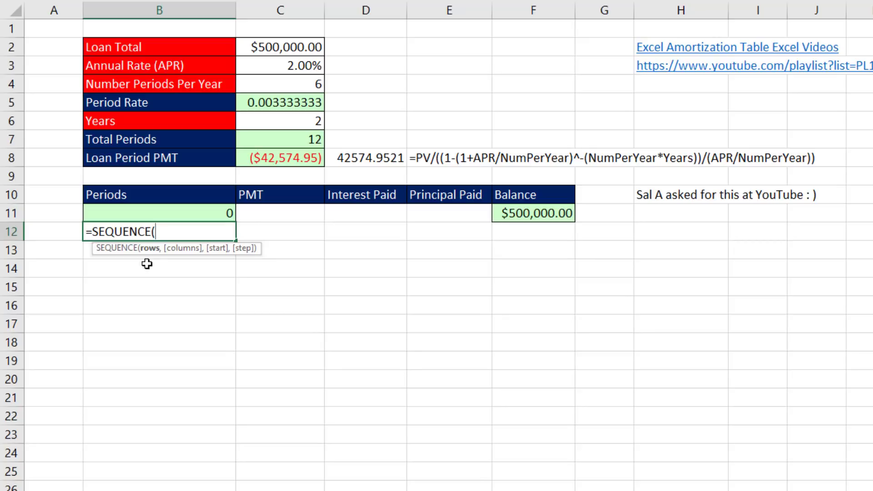
pyautogui.click(277, 141)
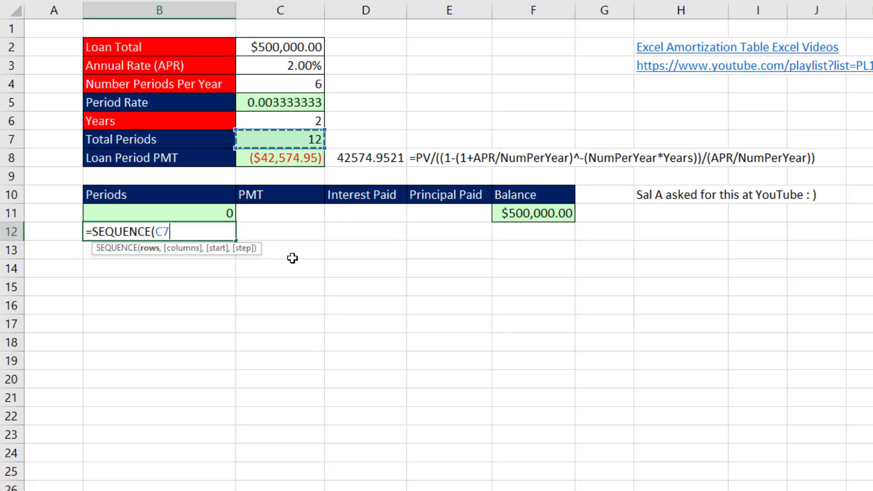
pyautogui.write(')')
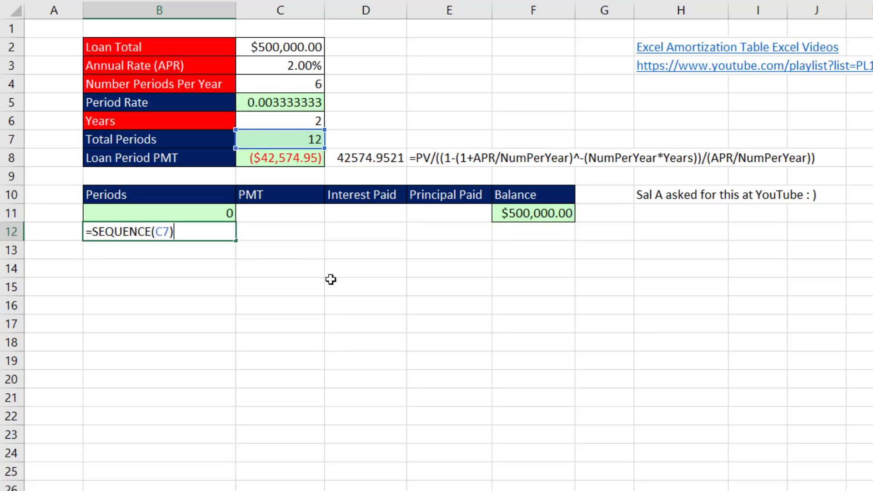
pyautogui.press('Return')
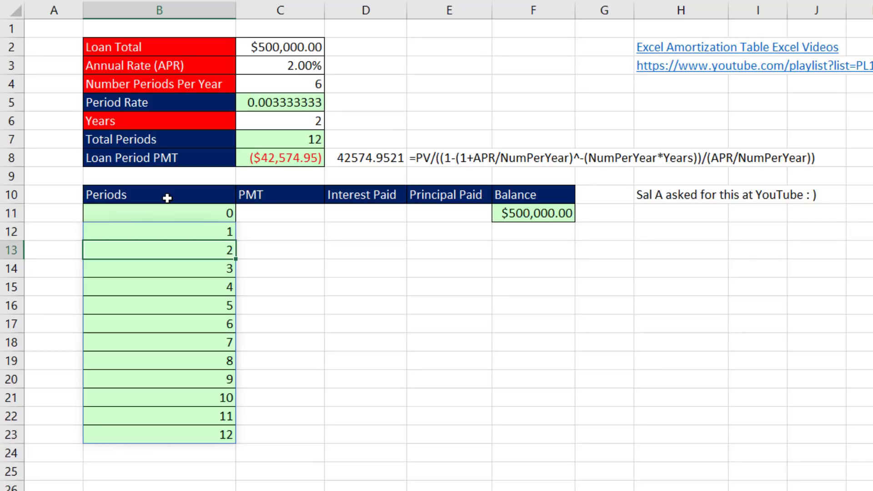
# Enter =SEQUENCE(C7,,C8,0) in C12 so the payment spills down C12:C23
pyautogui.click(272, 229)
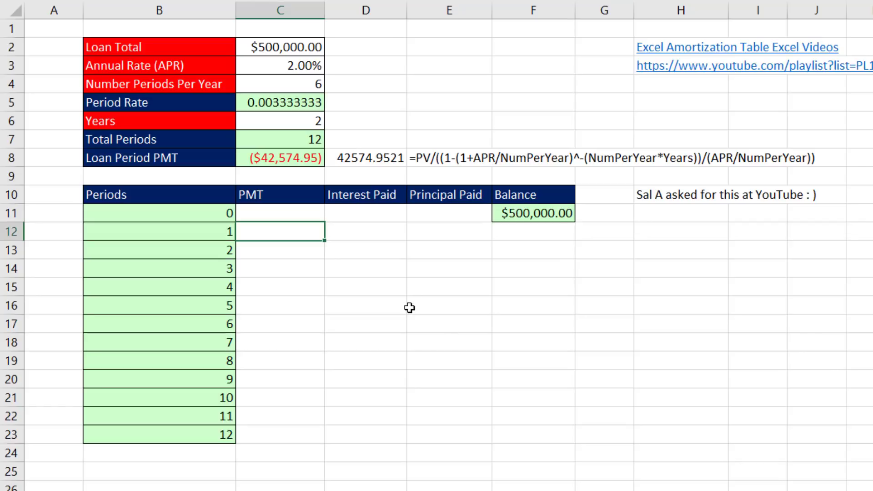
pyautogui.write('=seq')
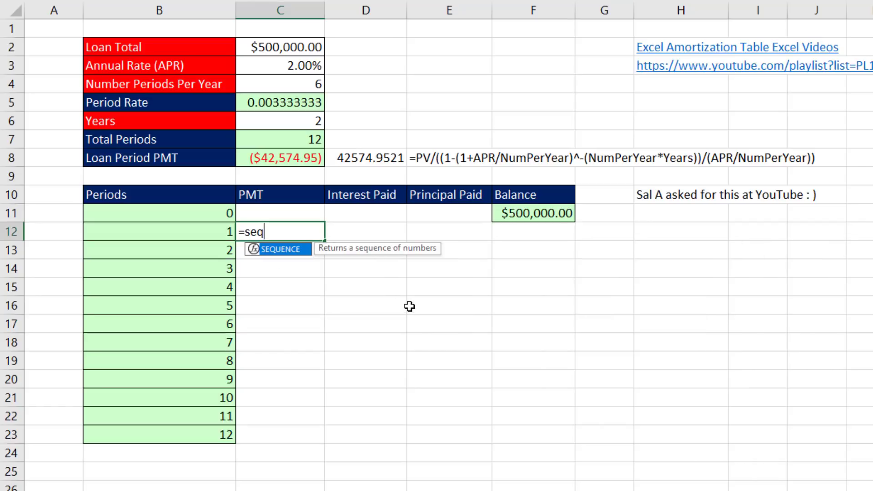
pyautogui.press('Tab')
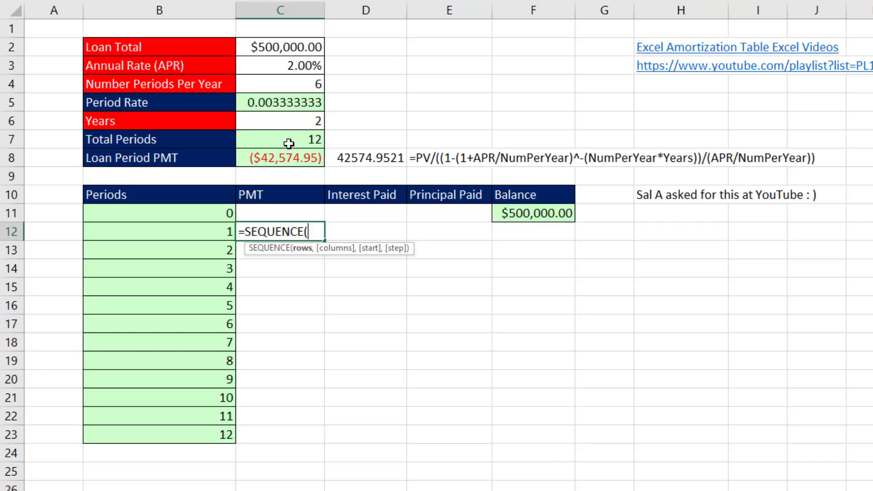
pyautogui.click(289, 142)
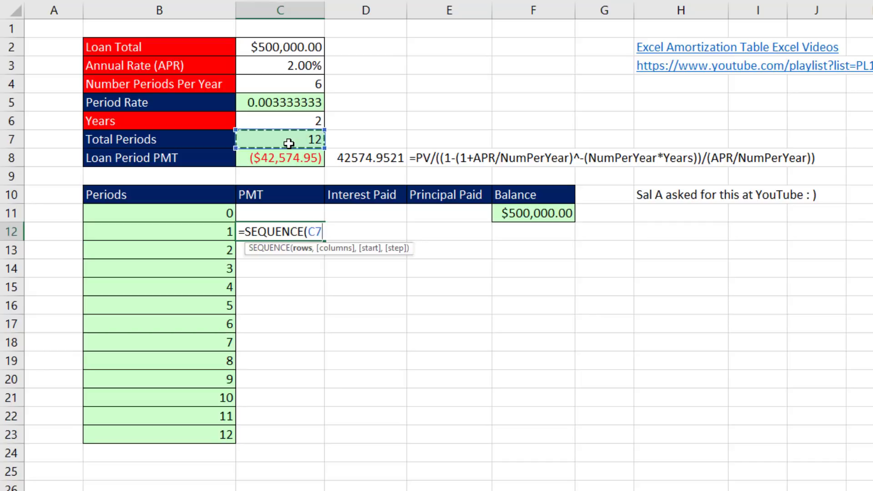
pyautogui.write(',')
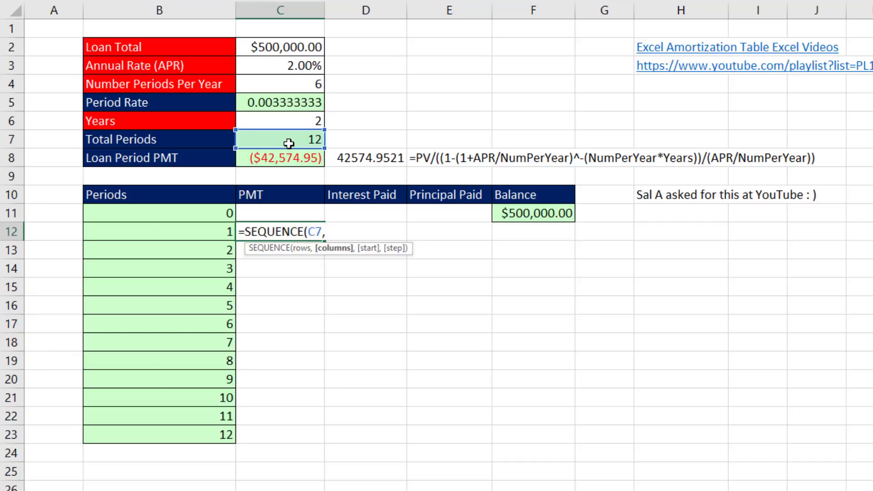
pyautogui.write(',')
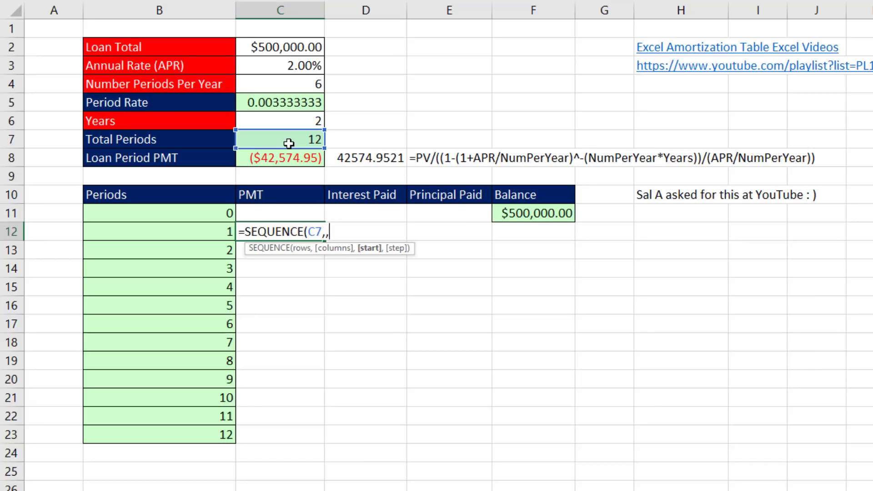
pyautogui.click(291, 159)
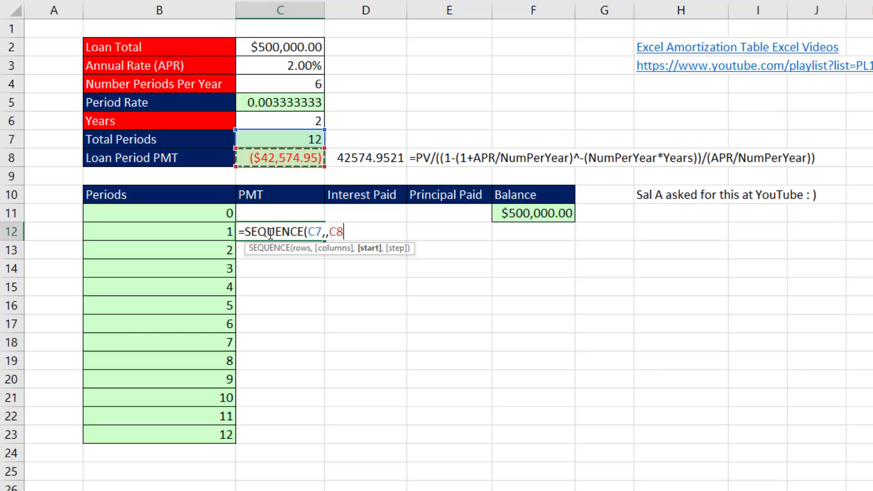
pyautogui.write(',0')
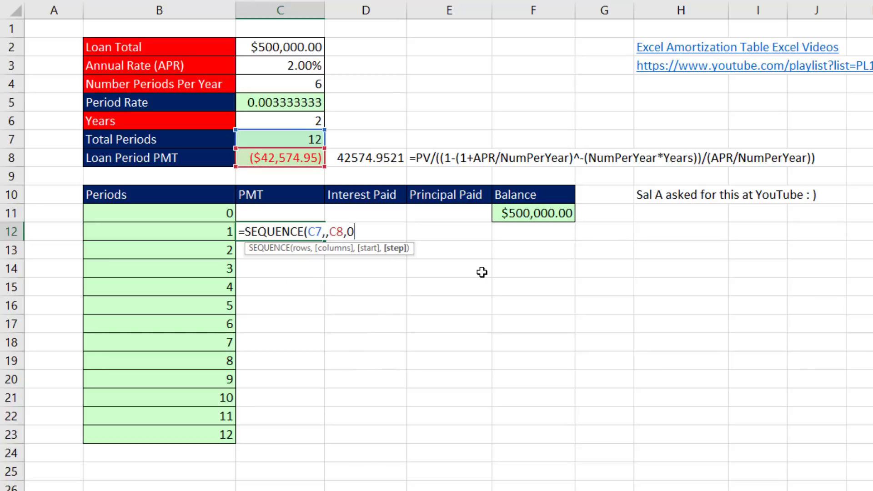
pyautogui.write(')')
pyautogui.press('Return')
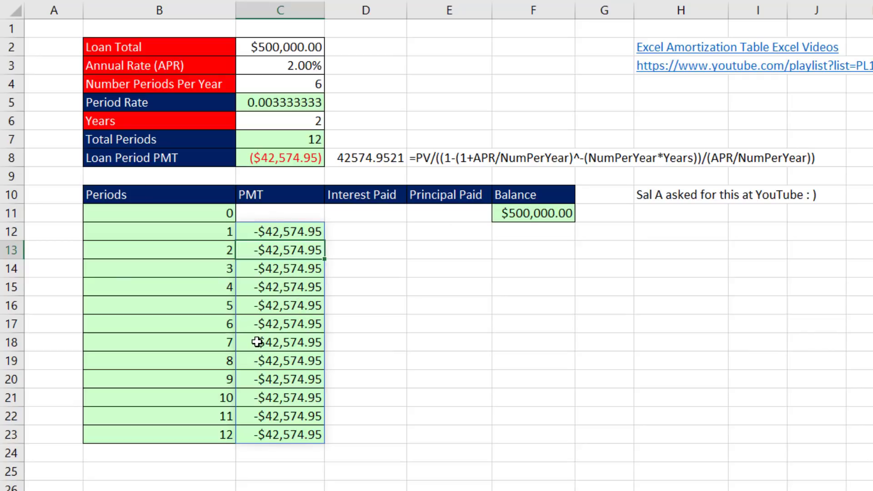
# Change C12 to =SEQUENCE(C7,,-C8,0) so payments show as positive $42,574.95
pyautogui.doubleClick(256, 231)
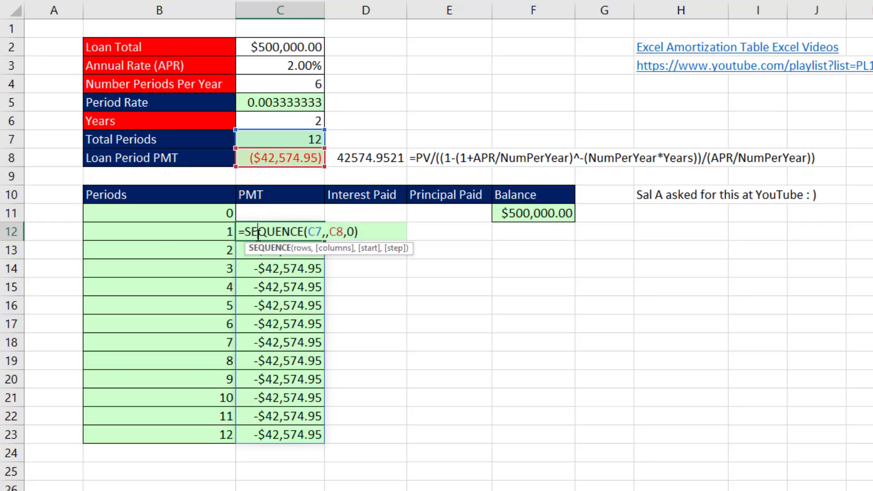
pyautogui.click(245, 232)
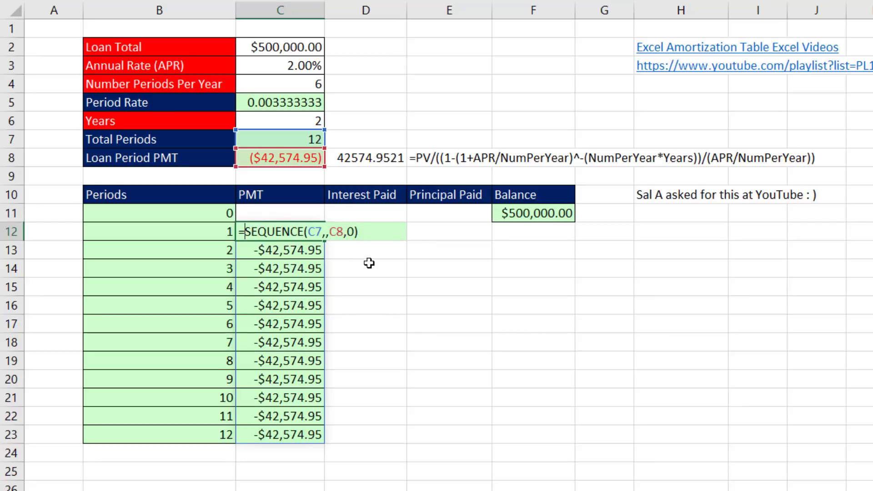
pyautogui.press('Right')
pyautogui.press('Right')
pyautogui.press('Right')
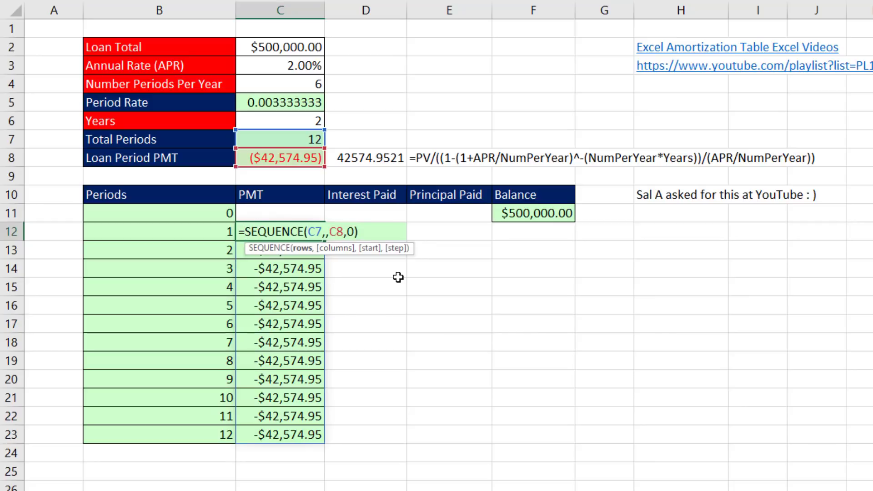
pyautogui.click(330, 233)
pyautogui.write('-')
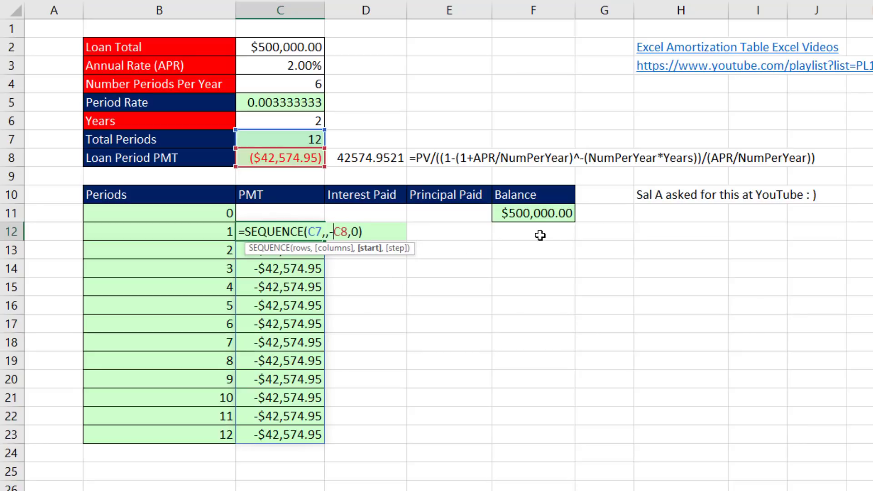
pyautogui.press('Return')
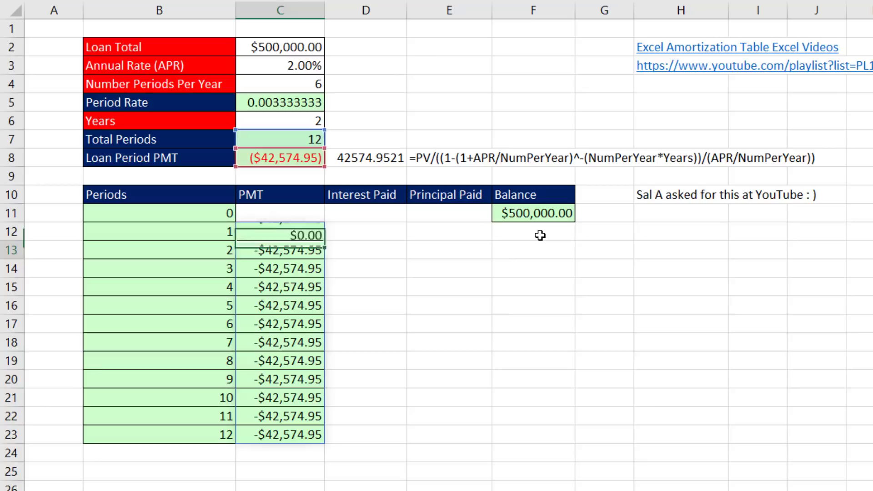
# Inspect the =PMT(C5,C7,C2) formula in C8 and leave it unchanged
pyautogui.doubleClick(283, 158)
pyautogui.hotkey('ctrl', 'Return')
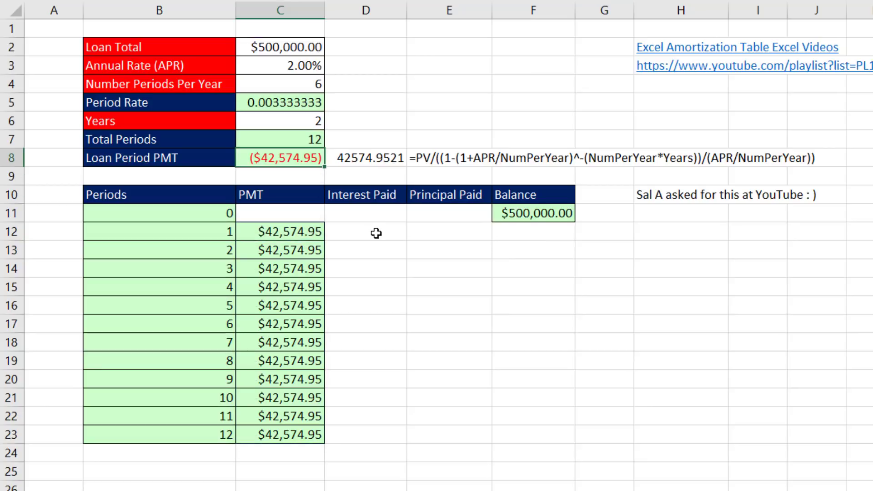
pyautogui.doubleClick(272, 155)
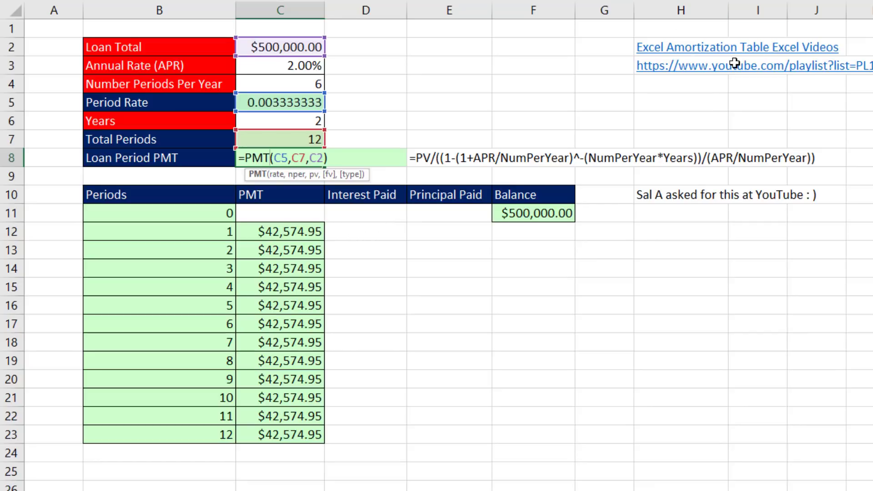
pyautogui.hotkey('ctrl', 'Return')
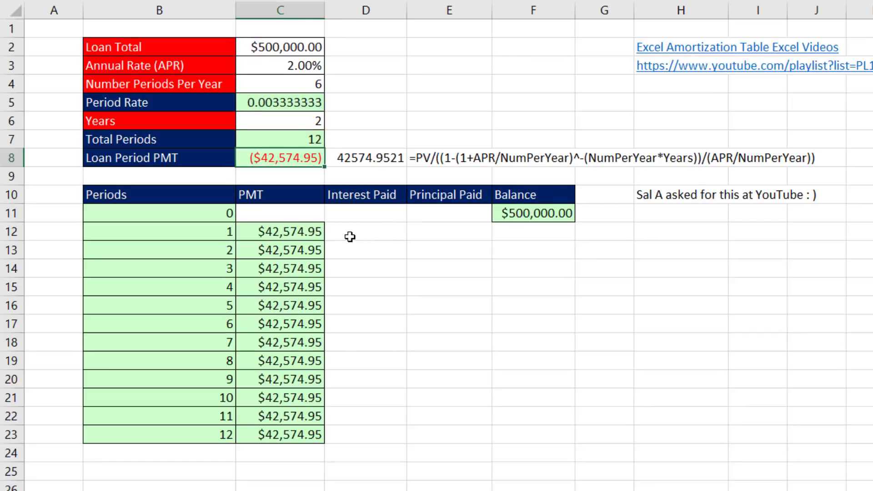
pyautogui.click(366, 230)
pyautogui.write('=')
pyautogui.click(538, 213)
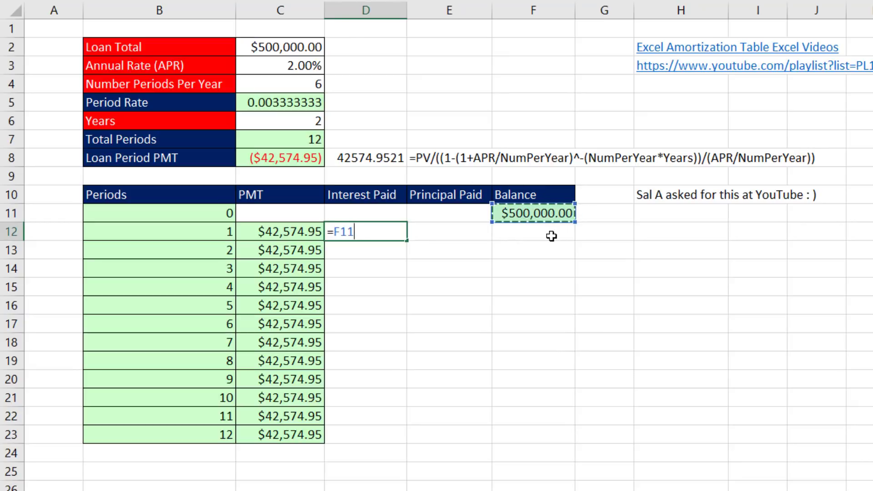
pyautogui.write('/')
pyautogui.click(256, 102)
pyautogui.press('Return')
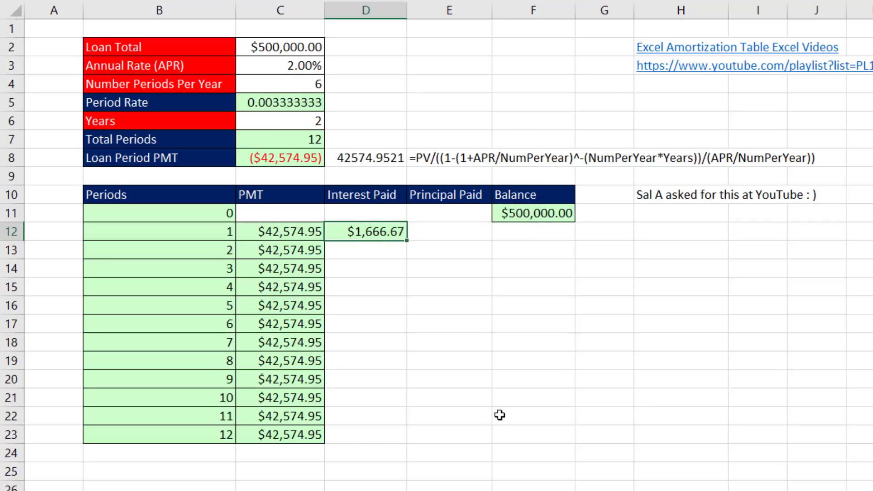
# Clear D12 and start an IPMT formula using period rate C5 and period B12
pyautogui.press('Delete')
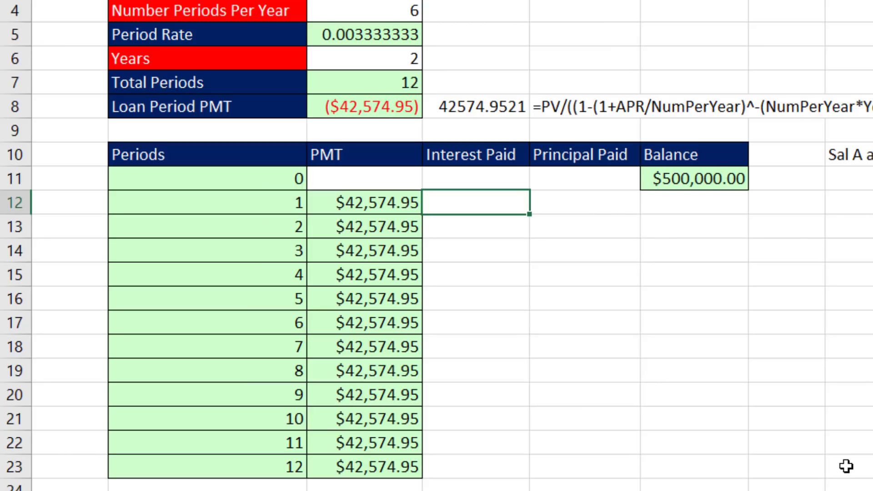
pyautogui.write('=i')
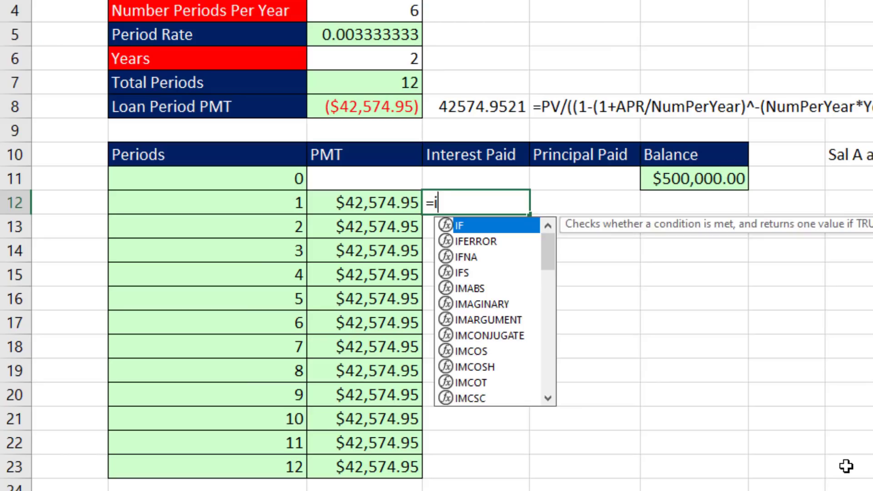
pyautogui.write('p')
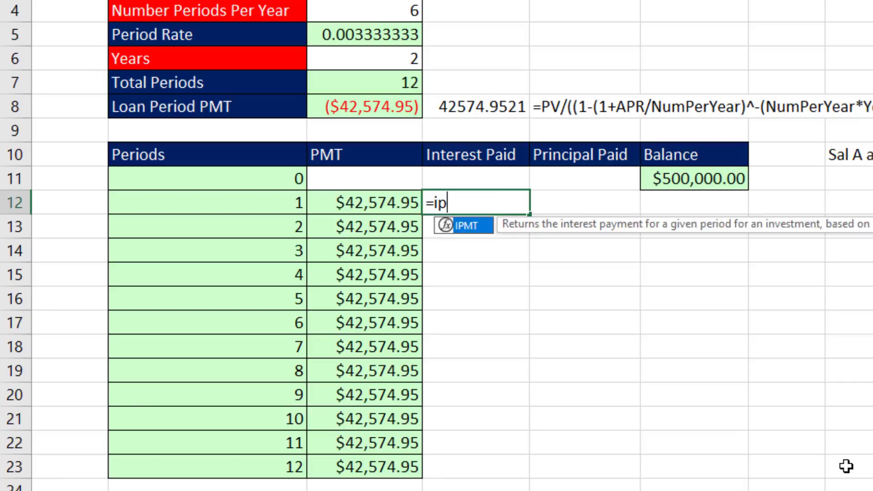
pyautogui.press('Tab')
pyautogui.click(384, 39)
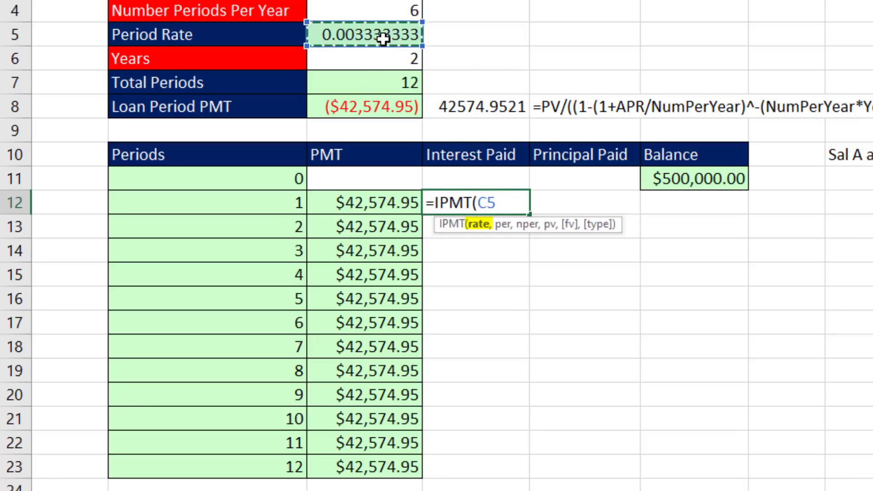
pyautogui.write(',')
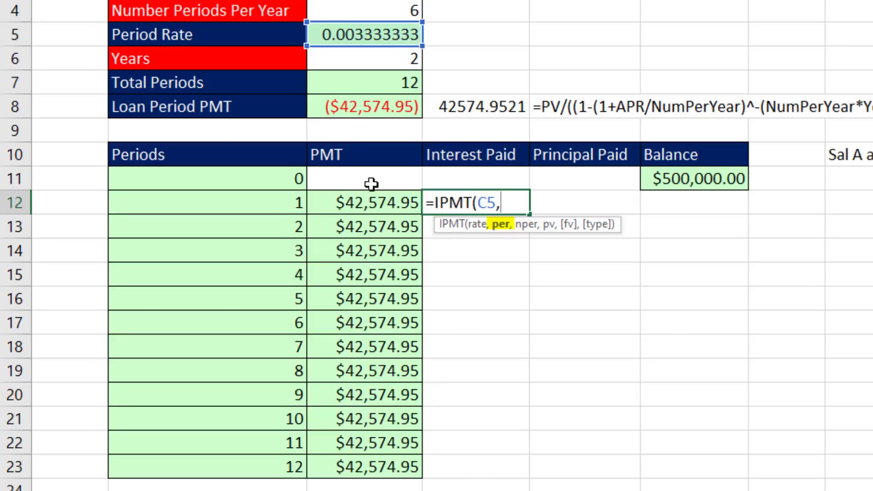
pyautogui.click(285, 199)
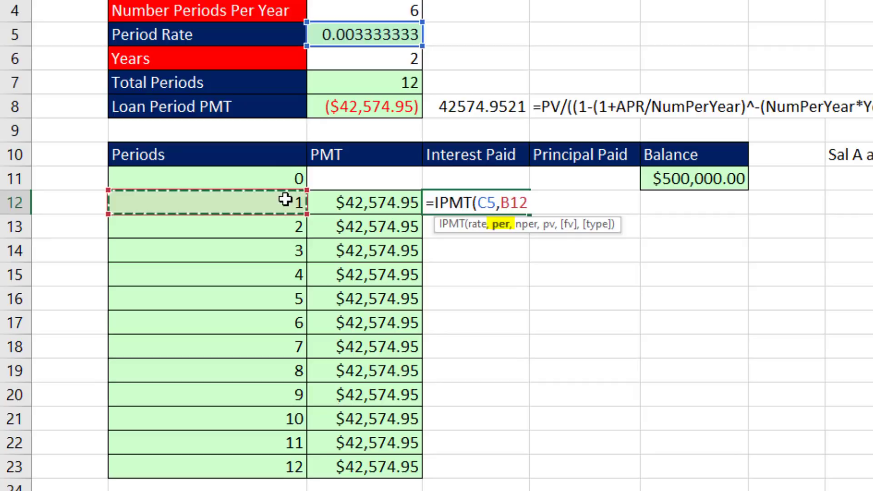
pyautogui.click(284, 227)
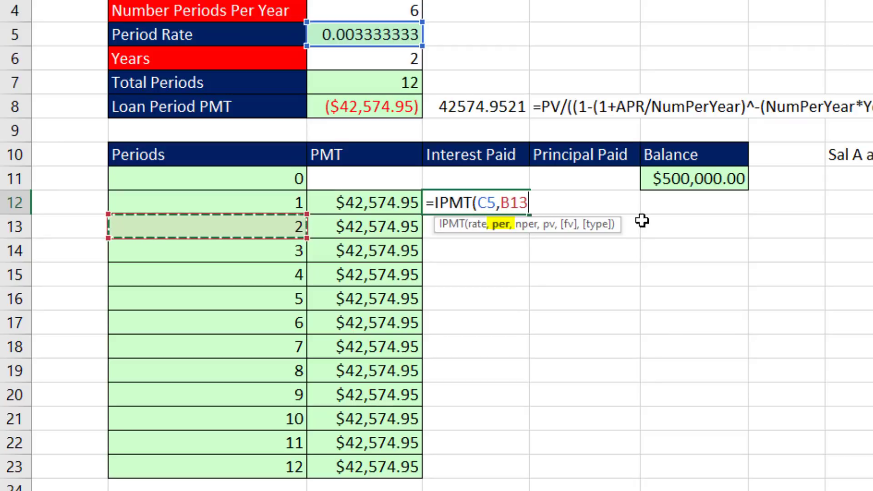
pyautogui.click(301, 199)
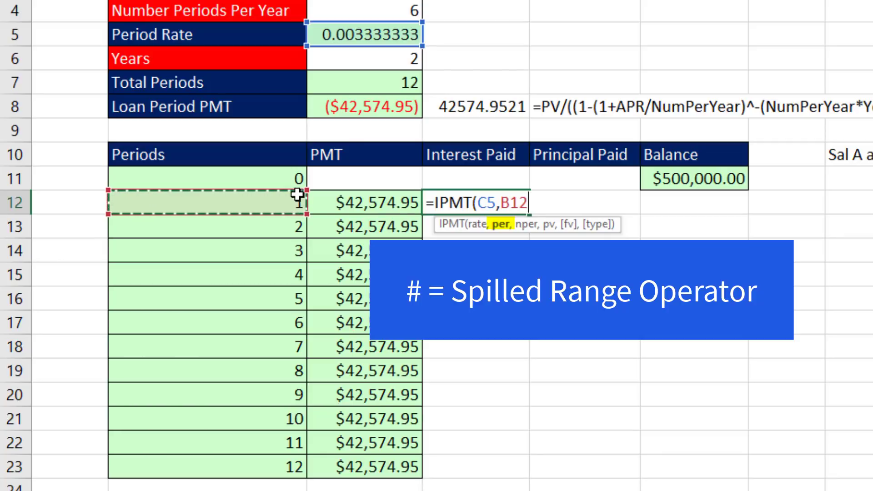
pyautogui.write('#')
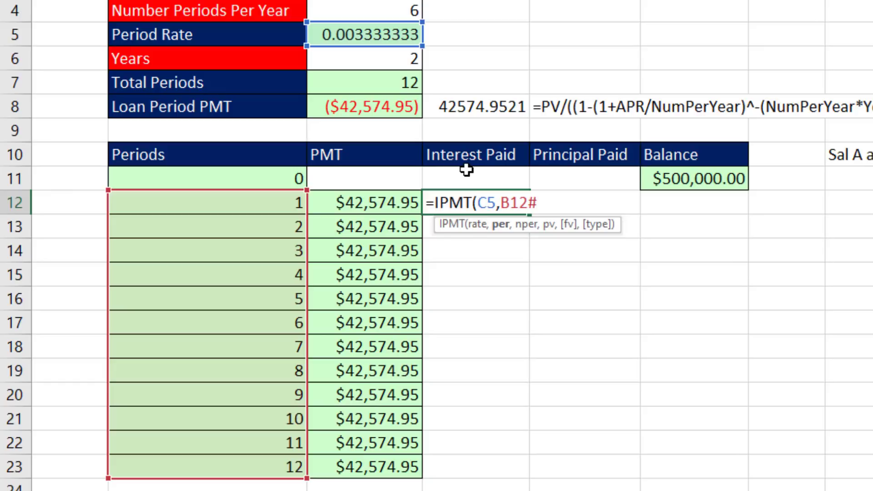
pyautogui.write(',')
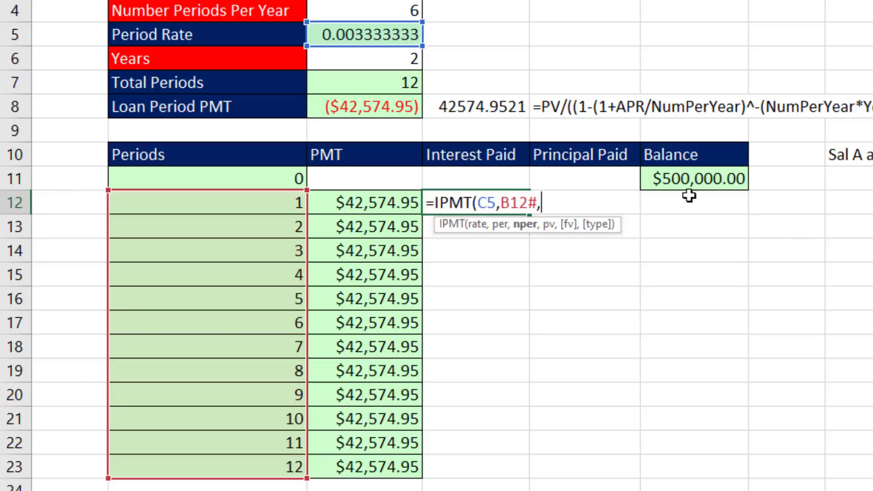
# Finish =IPMT(C5,B12#,C7,C2) using Total Periods C7 and Loan Total C2, spilling interest down D12:D23
pyautogui.click(392, 85)
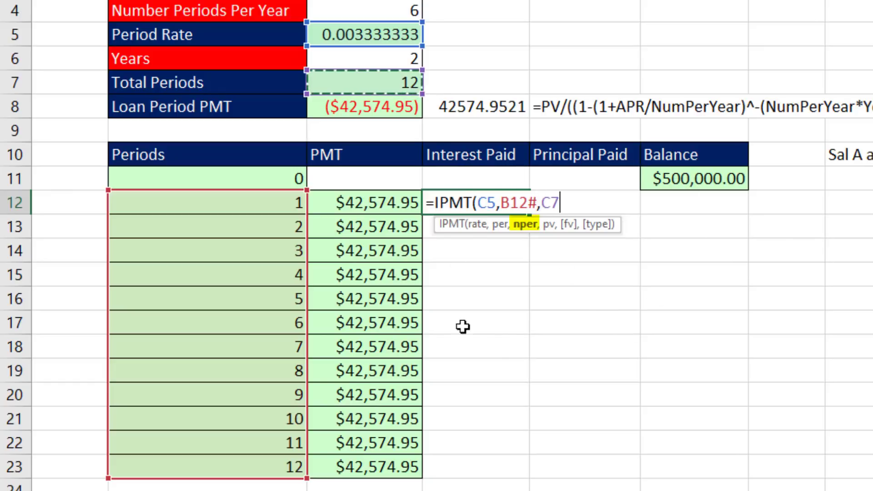
pyautogui.write(',')
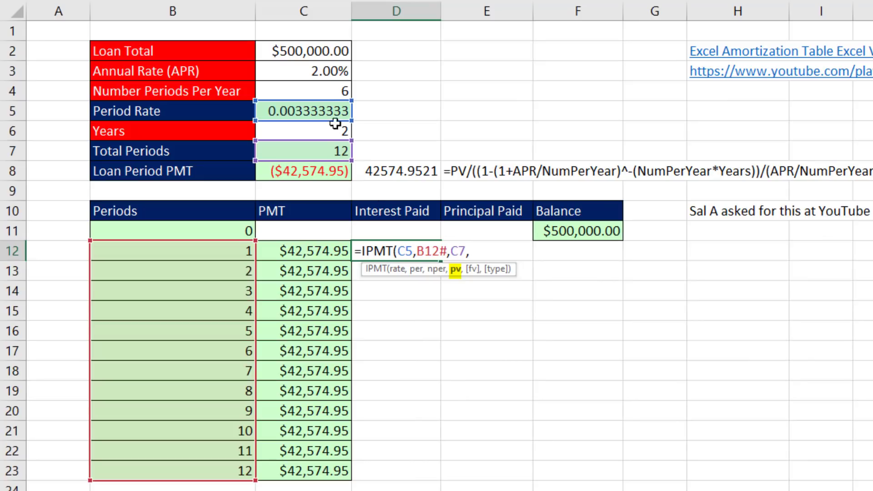
pyautogui.click(302, 57)
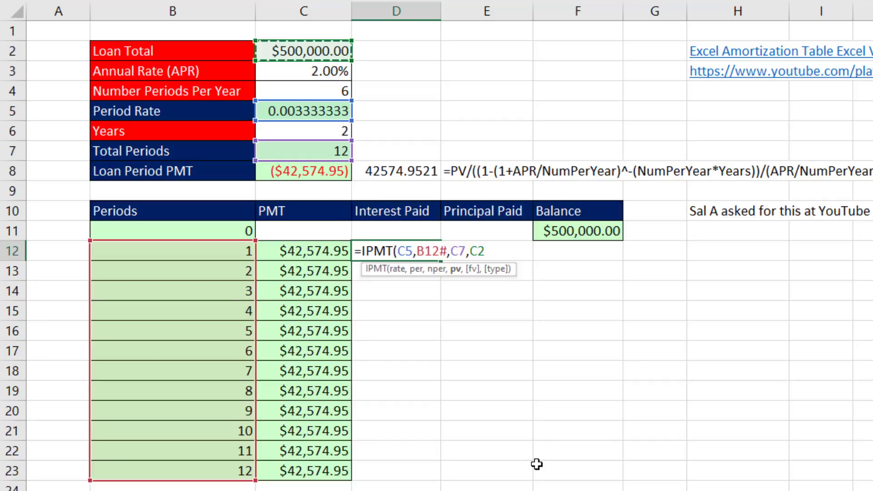
pyautogui.write(')')
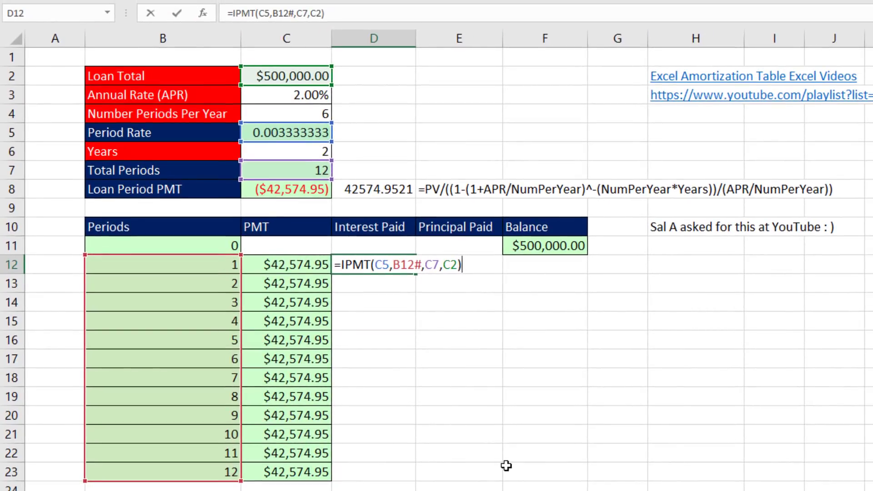
pyautogui.press('Return')
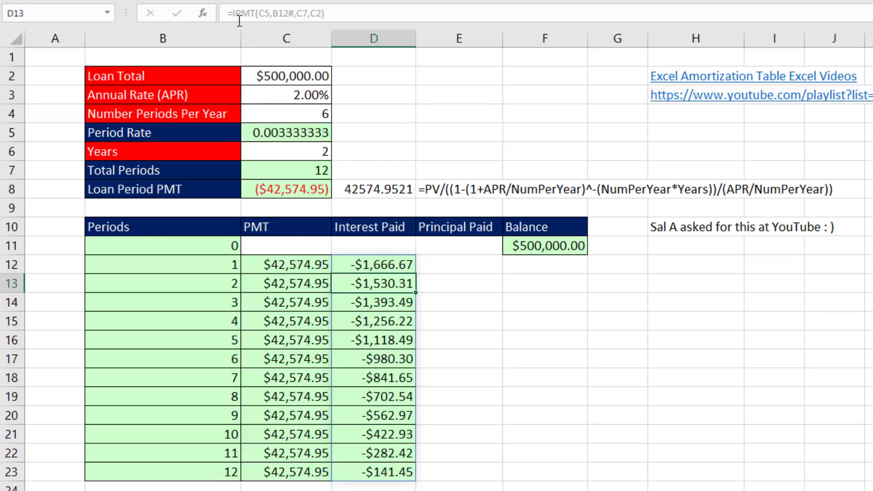
# Negate the D12 formula to =-IPMT(C5,B12#,C7,C2) so interest shows as positive amounts
pyautogui.click(385, 265)
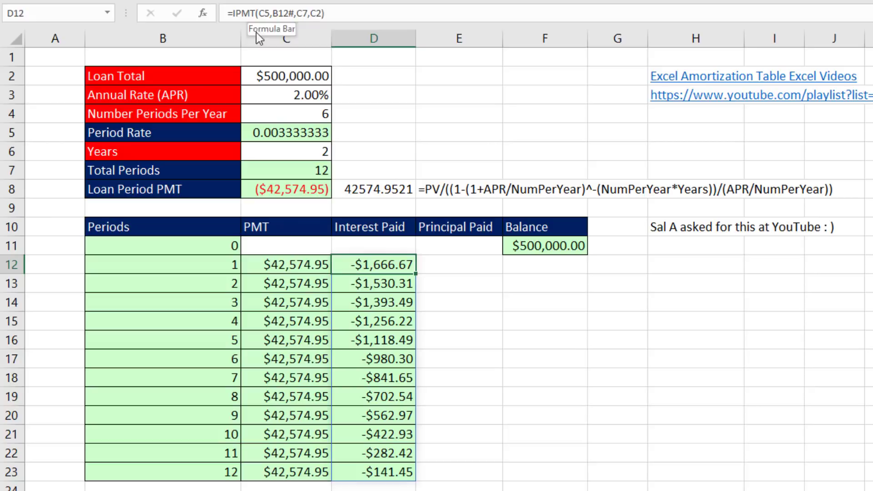
pyautogui.doubleClick(382, 266)
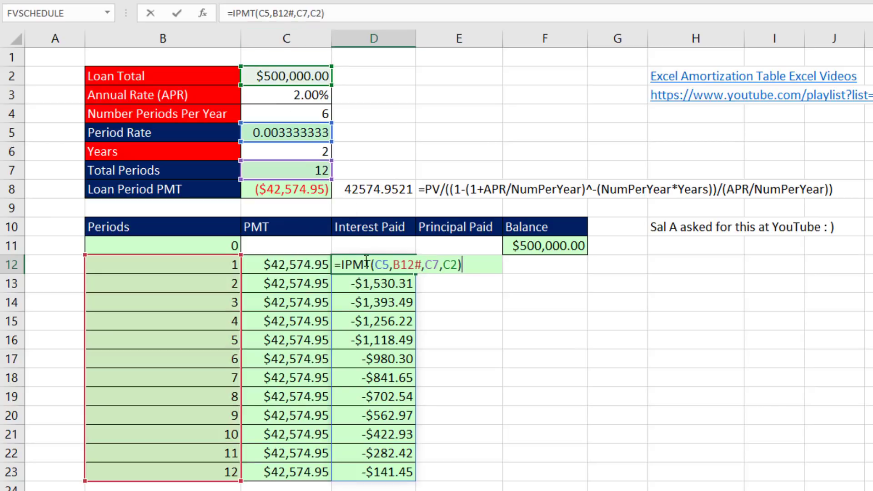
pyautogui.write('-')
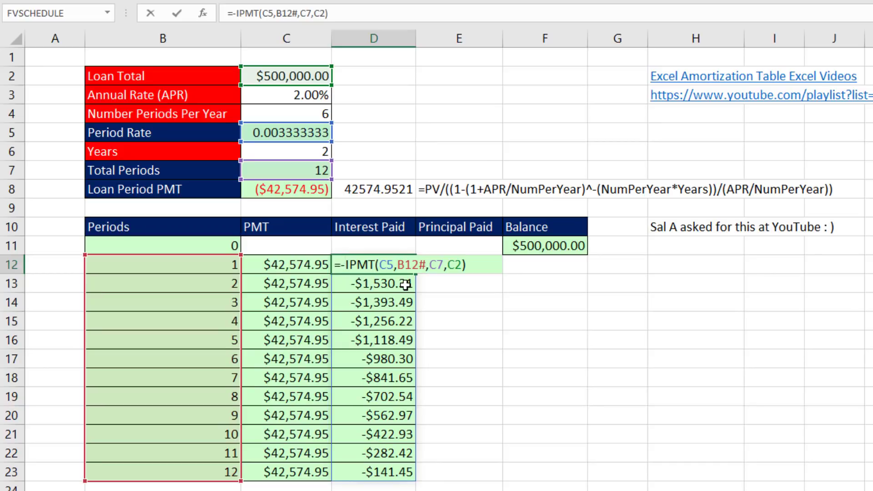
pyautogui.press('Return')
# Copy the full D12 interest formula text to the clipboard
pyautogui.doubleClick(370, 265)
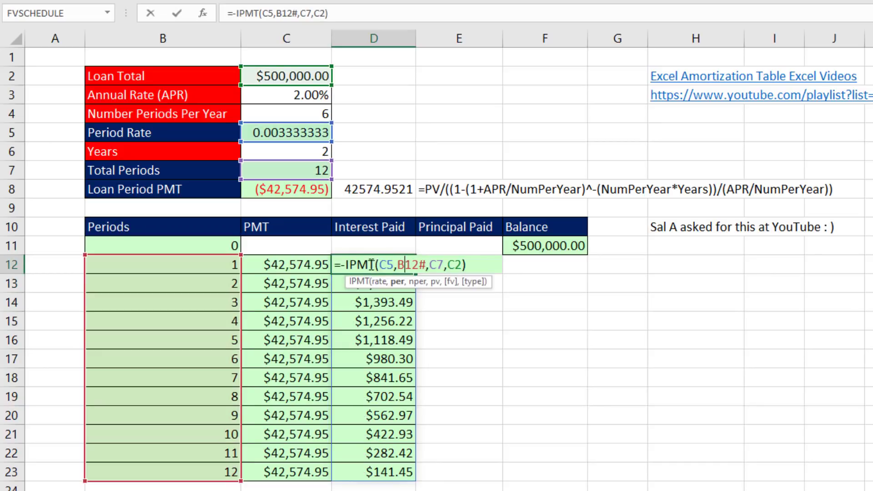
pyautogui.moveTo(334, 267); pyautogui.dragTo(467, 264)
pyautogui.hotkey('ctrl', 'c')
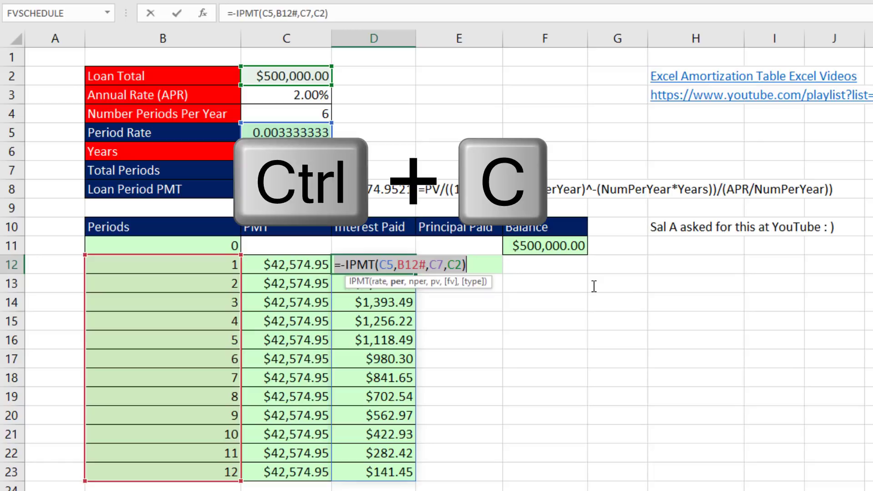
# Paste the interest formula into E12 and change IPMT to PPMT to spill principal paid
pyautogui.press('Escape')
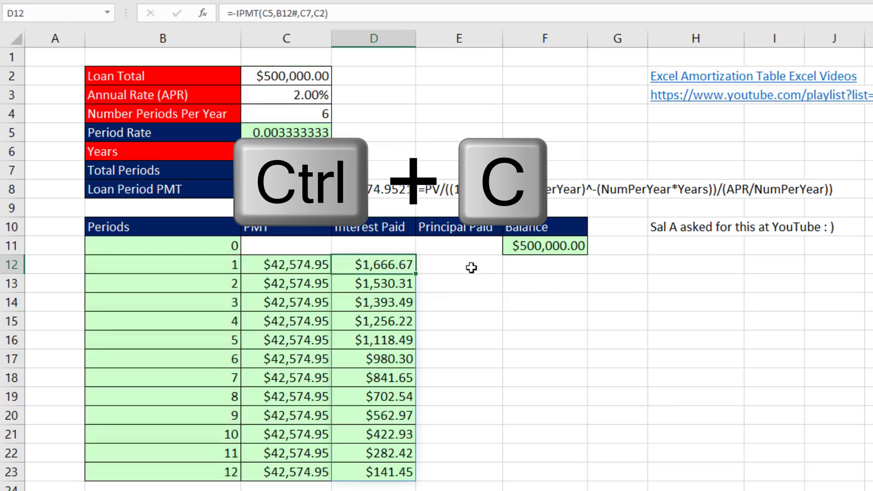
pyautogui.click(471, 267)
pyautogui.hotkey('ctrl', 'v')
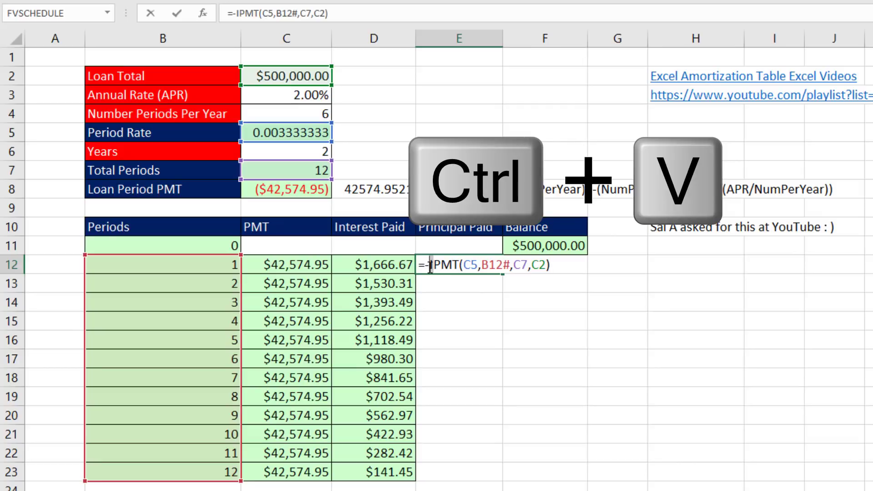
pyautogui.press('Delete')
pyautogui.write('P')
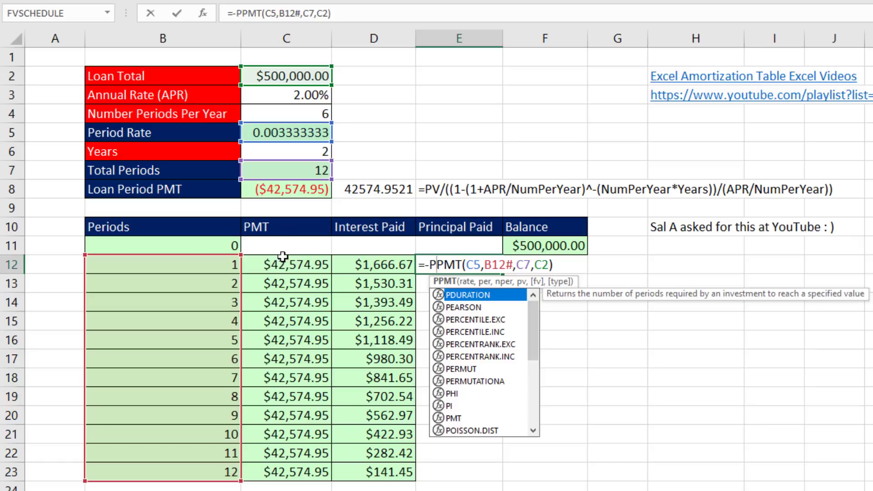
pyautogui.press('Return')
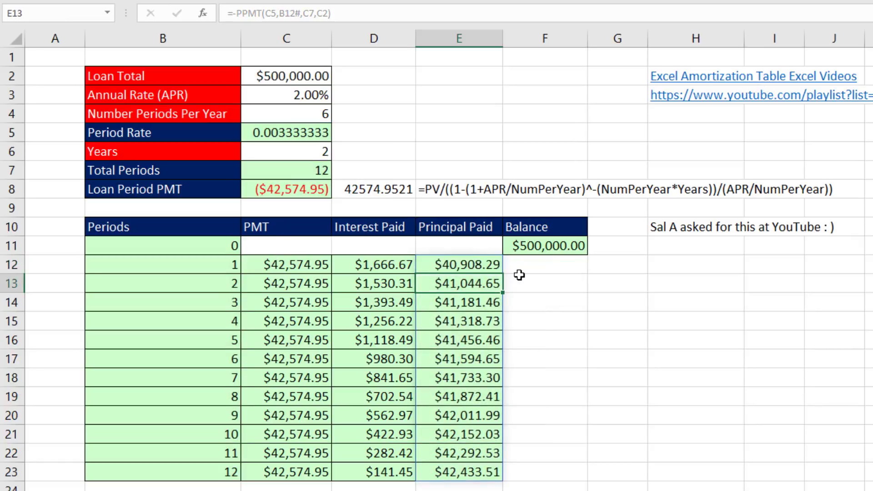
pyautogui.click(520, 270)
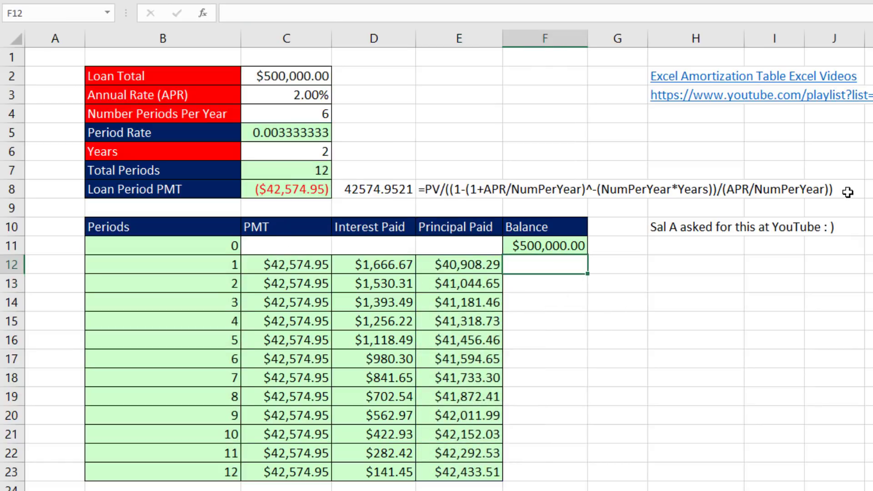
pyautogui.write('=')
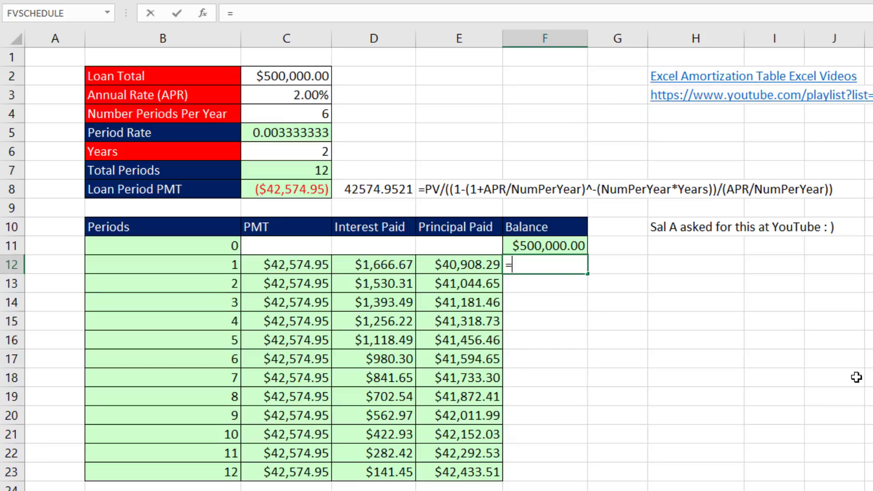
pyautogui.press('Up')
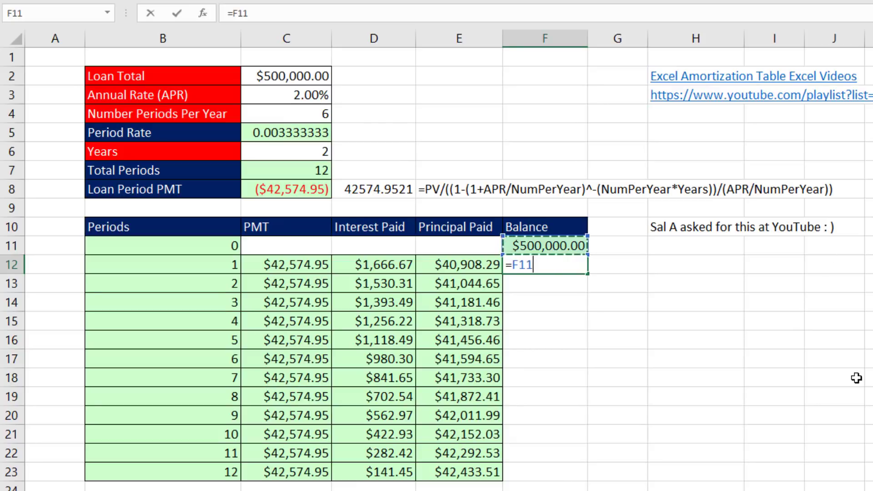
pyautogui.write('-')
pyautogui.press('Left')
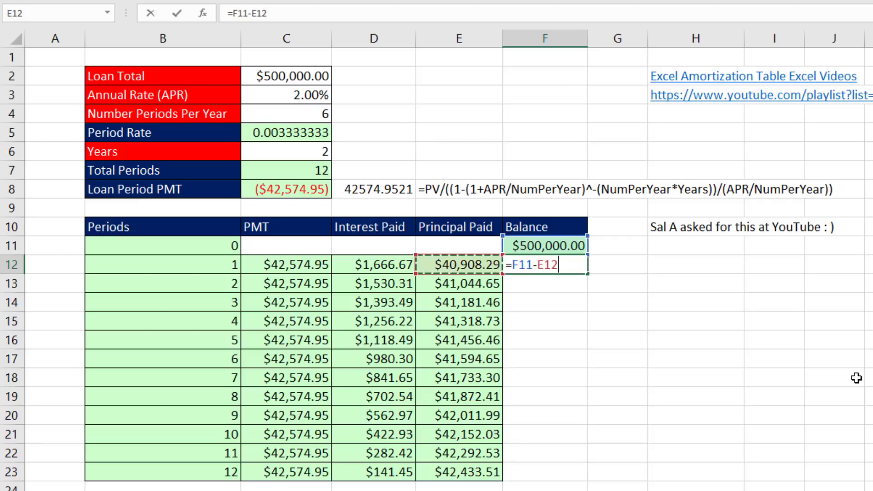
pyautogui.hotkey('ctrl', 'Return')
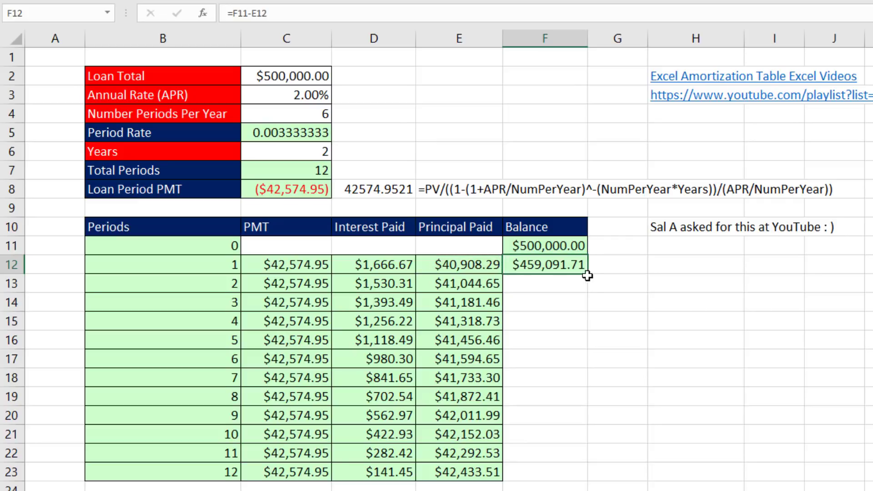
pyautogui.doubleClick(587, 276)
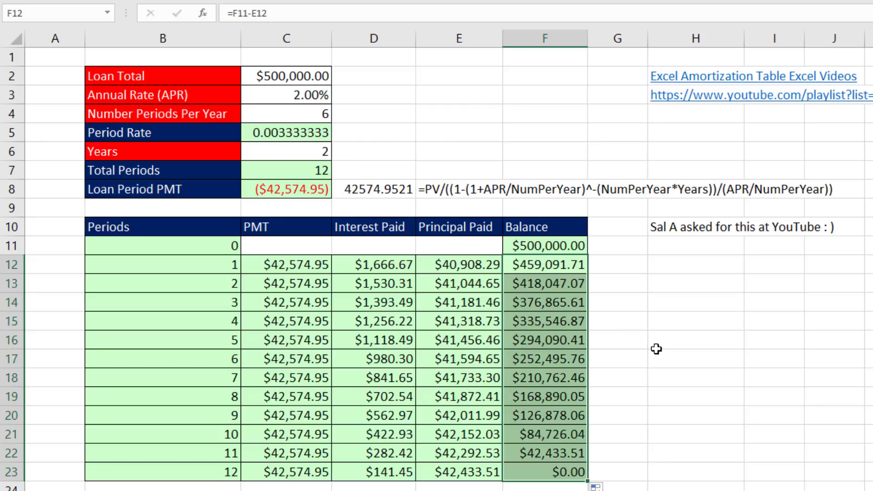
pyautogui.press('Delete')
# Try simple running principal totals: =E12 in H12 and =E12+E13 in H13
pyautogui.click(684, 270)
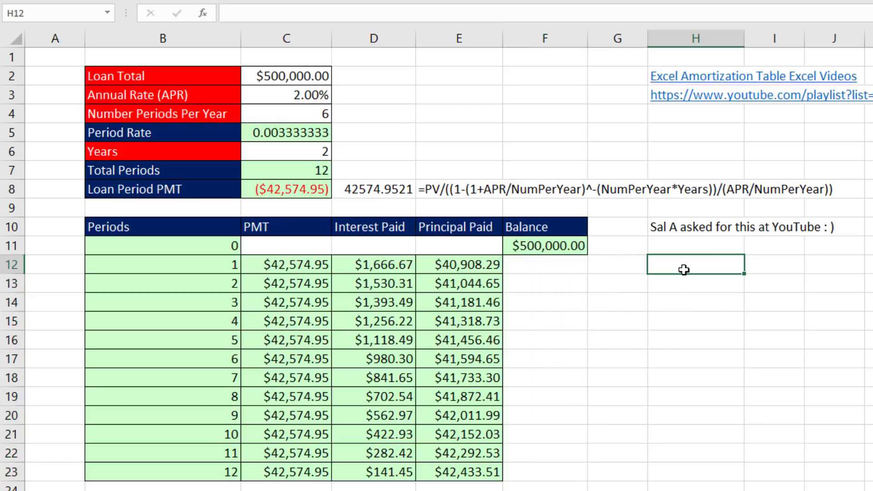
pyautogui.write('=su')
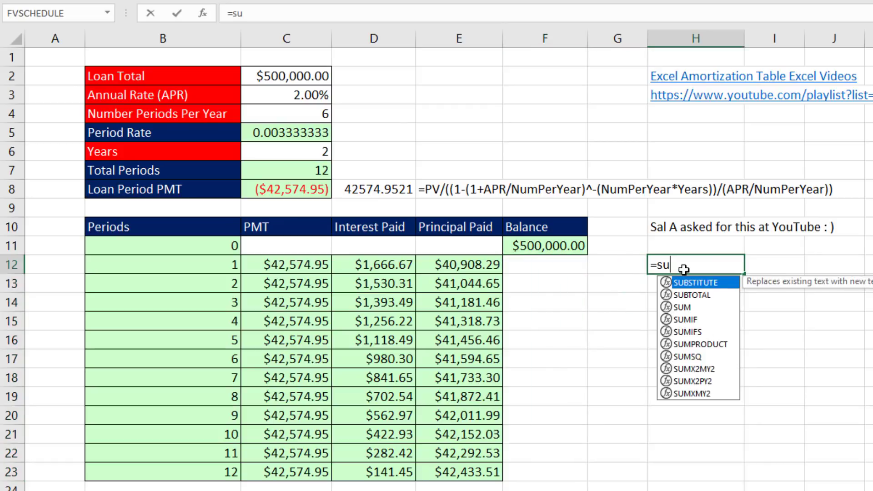
pyautogui.write('m')
pyautogui.press('Tab')
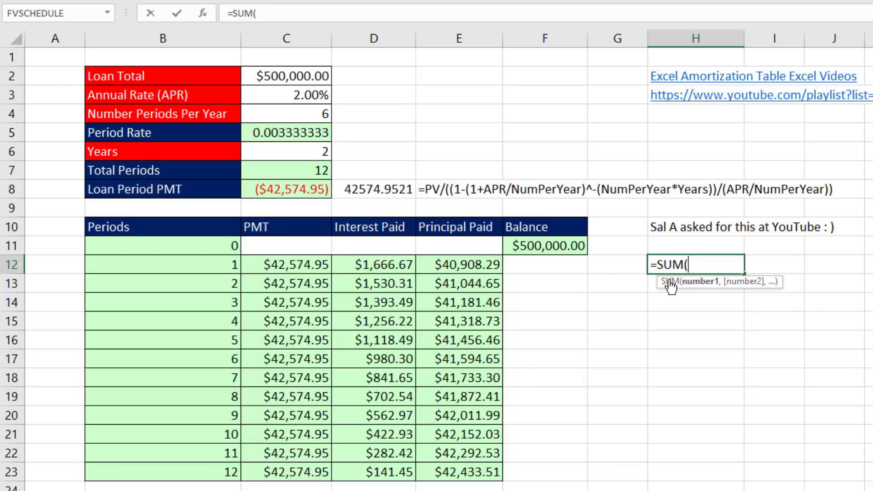
pyautogui.press('Escape')
pyautogui.write('=')
pyautogui.click(481, 266)
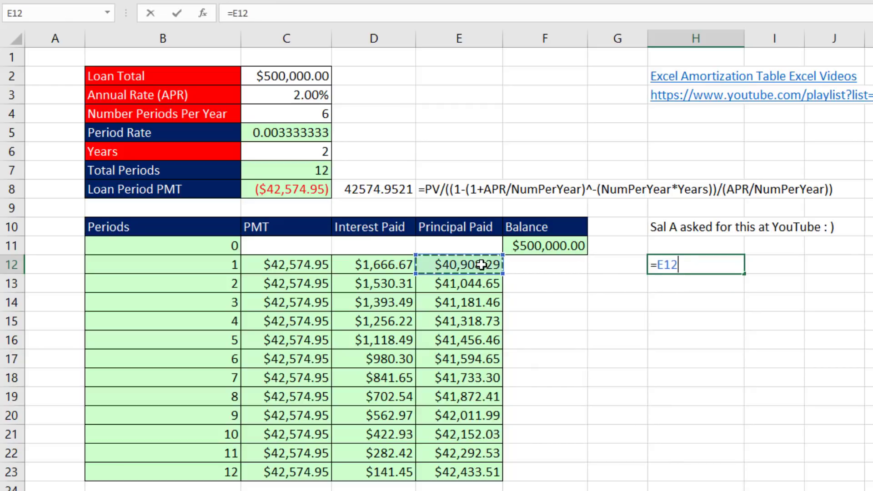
pyautogui.press('Return')
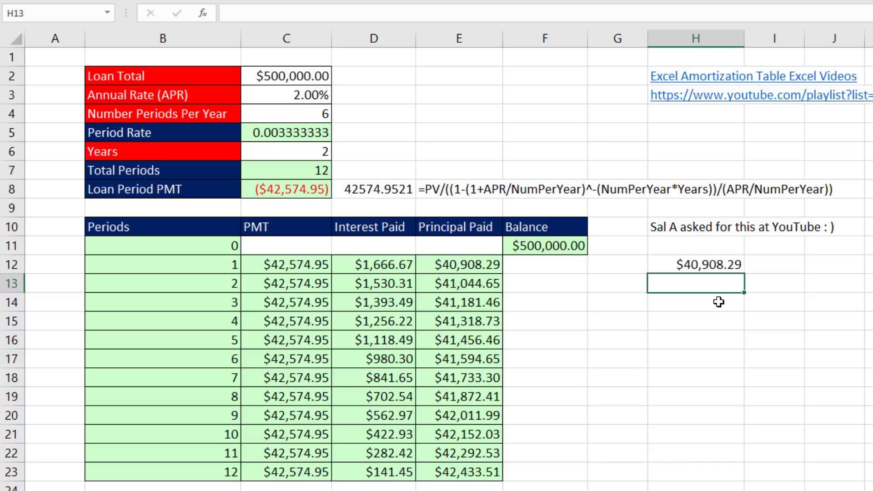
pyautogui.write('=')
pyautogui.click(466, 266)
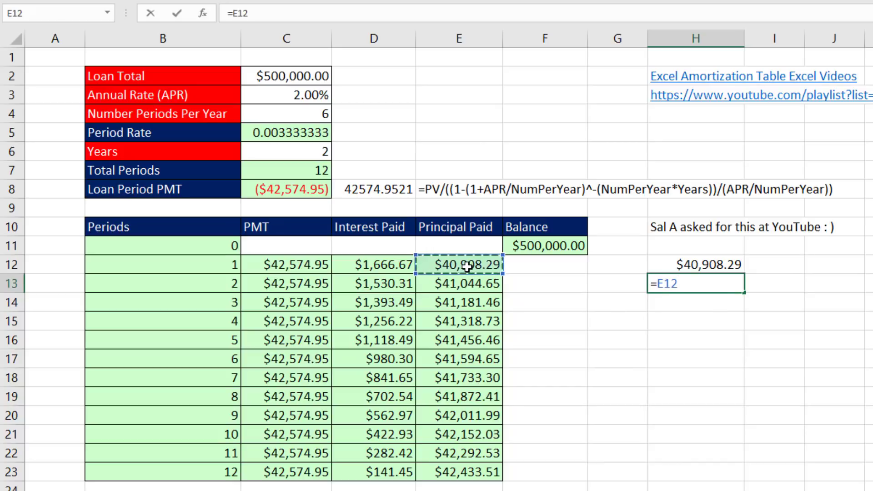
pyautogui.write('+')
pyautogui.click(478, 282)
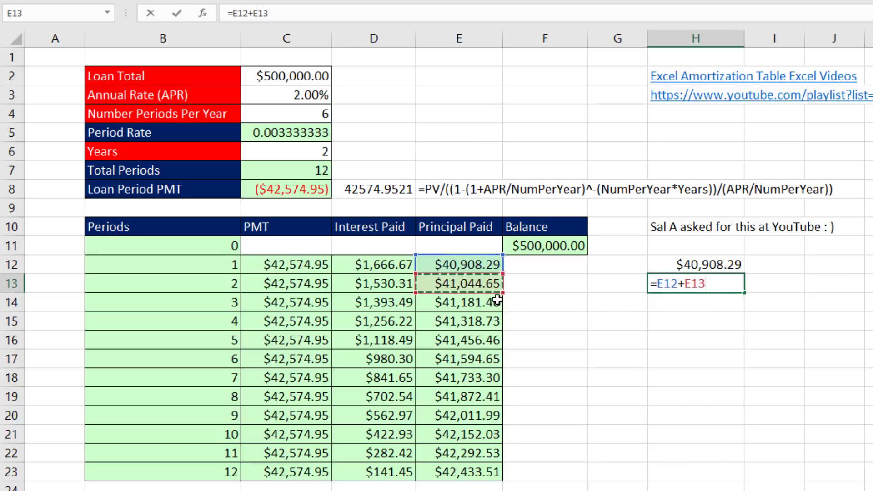
pyautogui.hotkey('ctrl', 'Return')
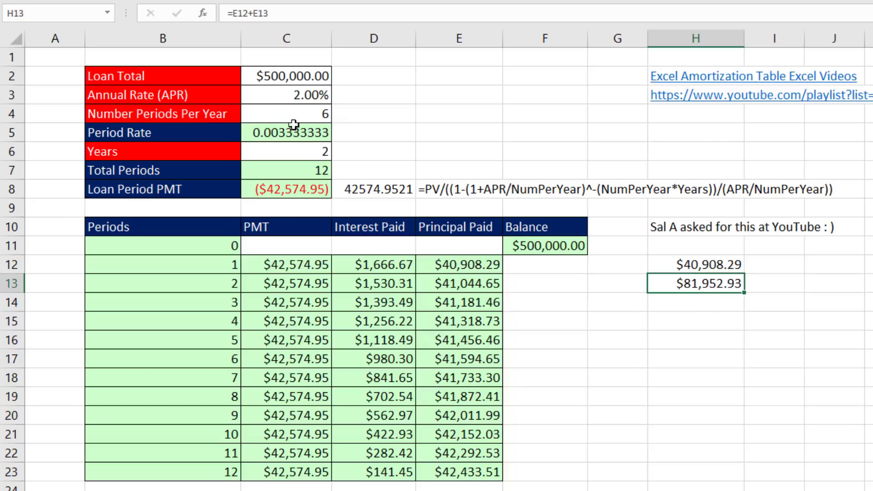
# Enter =SUM($E$12:E12) in H12 and fill it down to H23
pyautogui.click(694, 263)
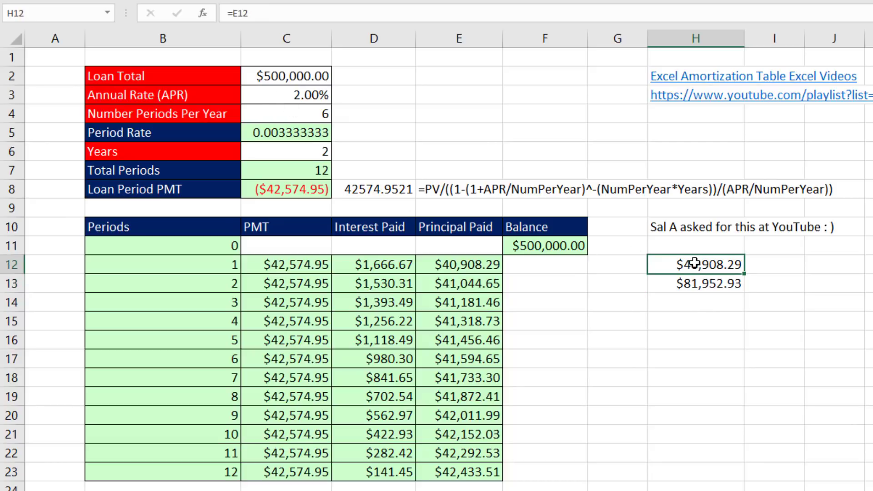
pyautogui.write('=su')
pyautogui.press('Tab')
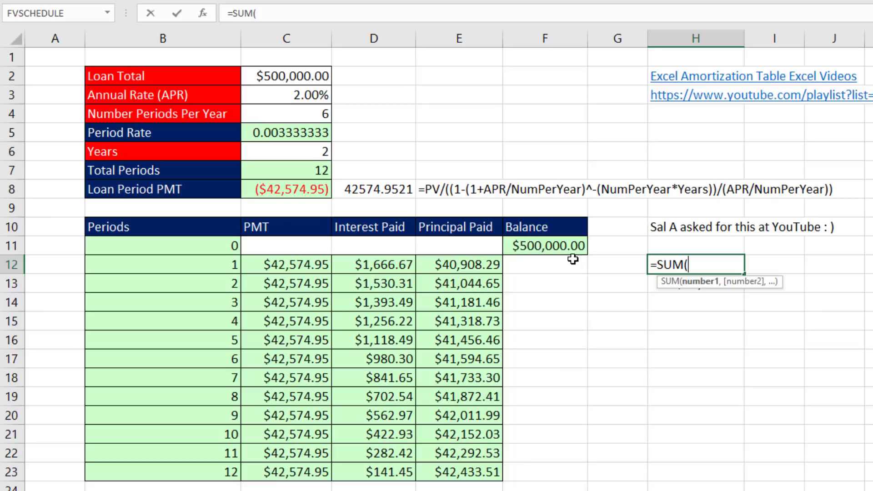
pyautogui.click(487, 267)
pyautogui.write(')')
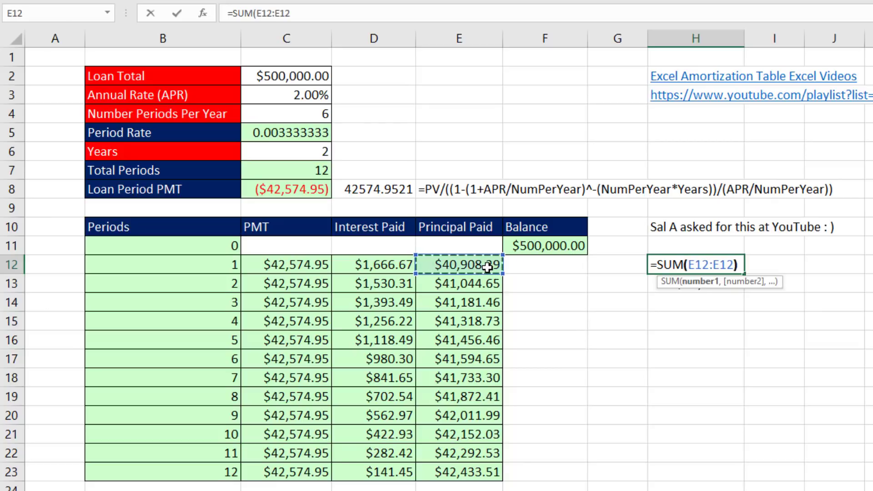
pyautogui.click(696, 263)
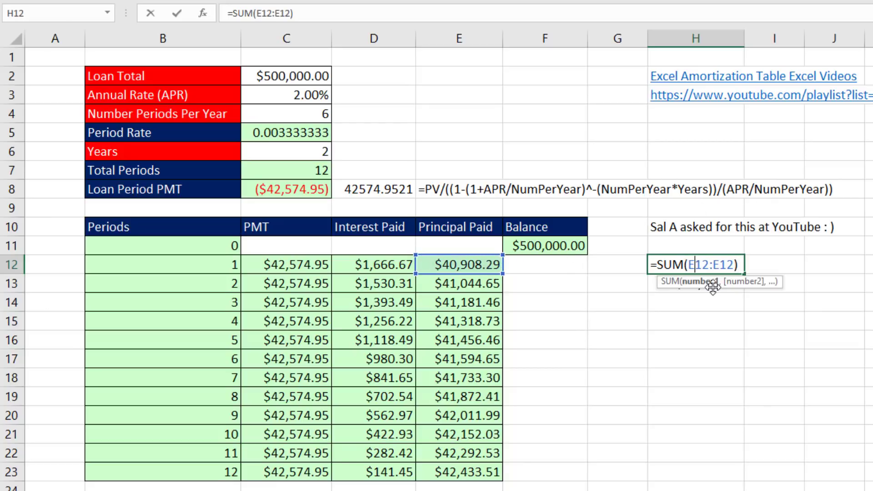
pyautogui.press('F4')
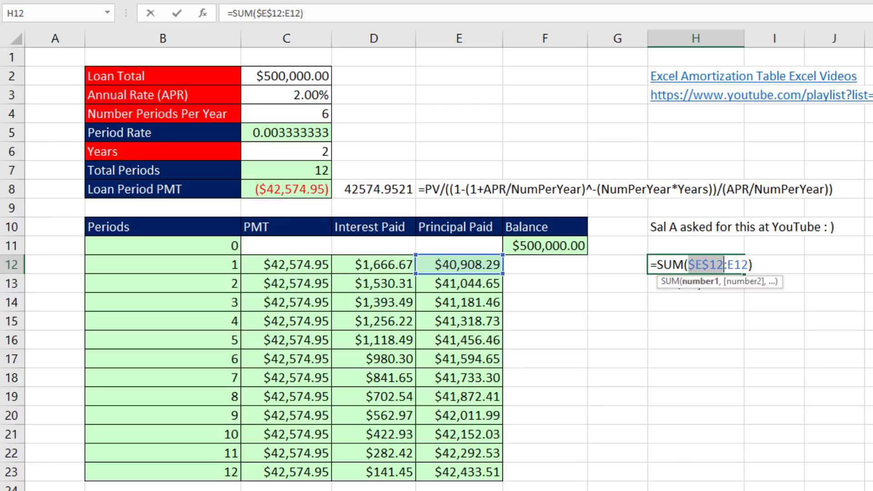
pyautogui.hotkey('ctrl', 'Return')
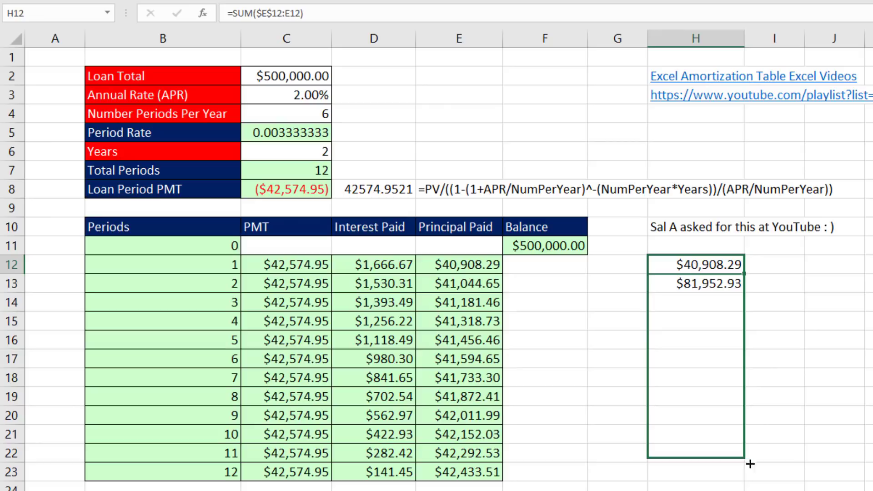
pyautogui.moveTo(743, 340); pyautogui.dragTo(746, 479)
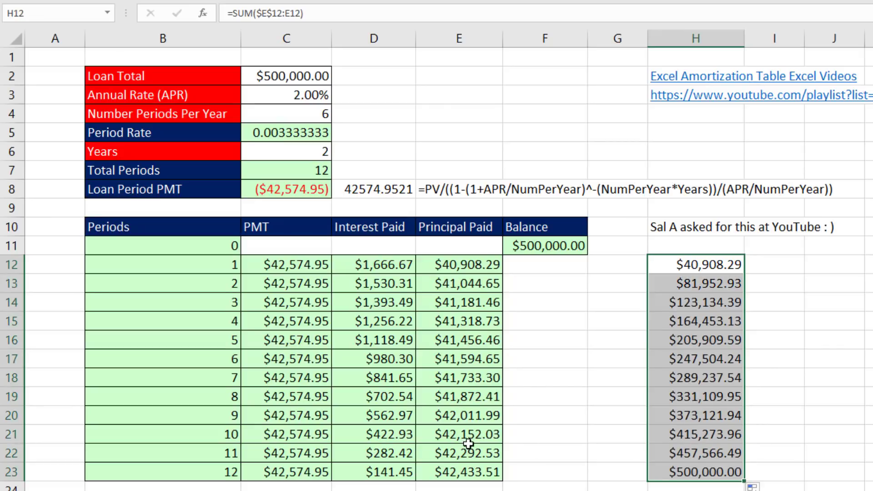
# Spill the remaining loan balances from I12 with =C2-H12:H23
pyautogui.click(782, 264)
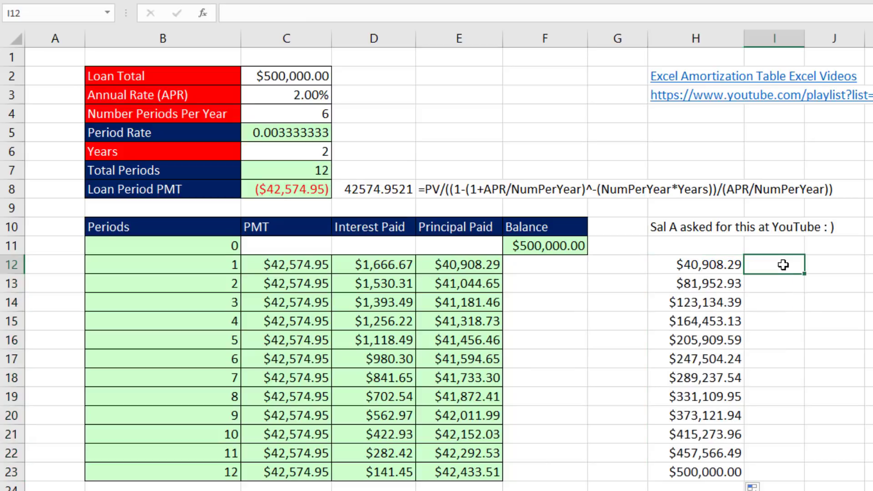
pyautogui.write('=')
pyautogui.click(300, 77)
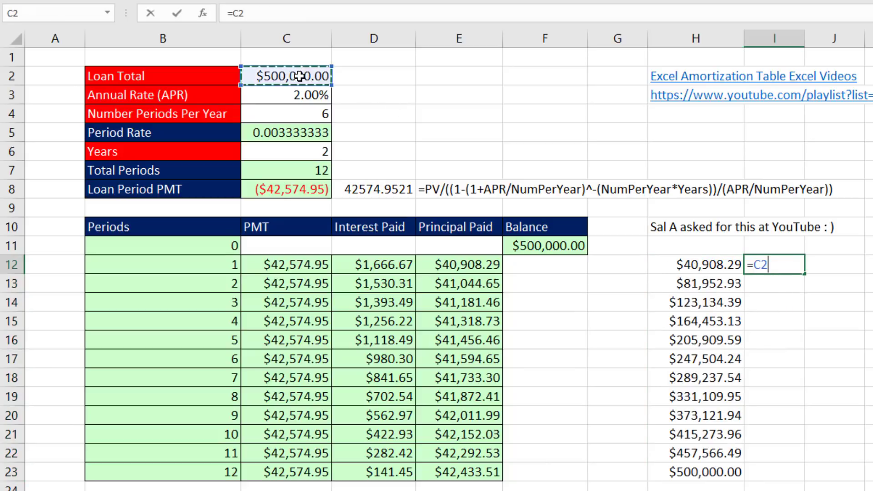
pyautogui.write('-')
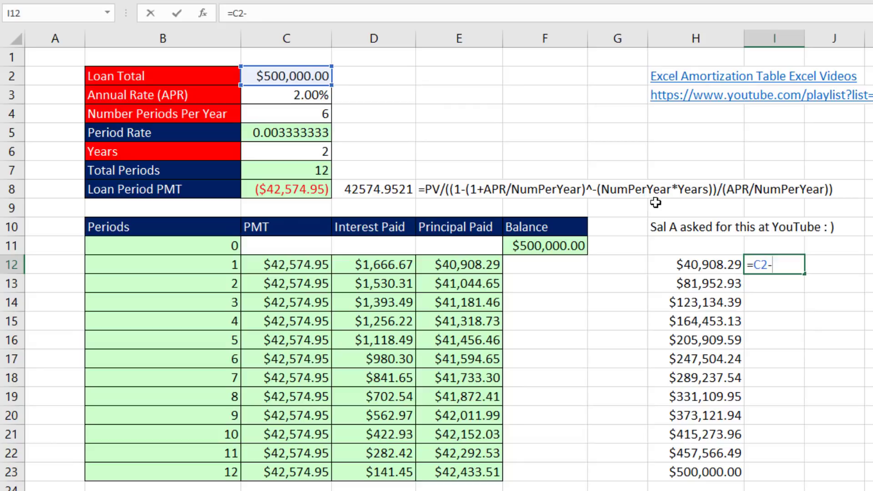
pyautogui.moveTo(698, 265); pyautogui.dragTo(720, 470)
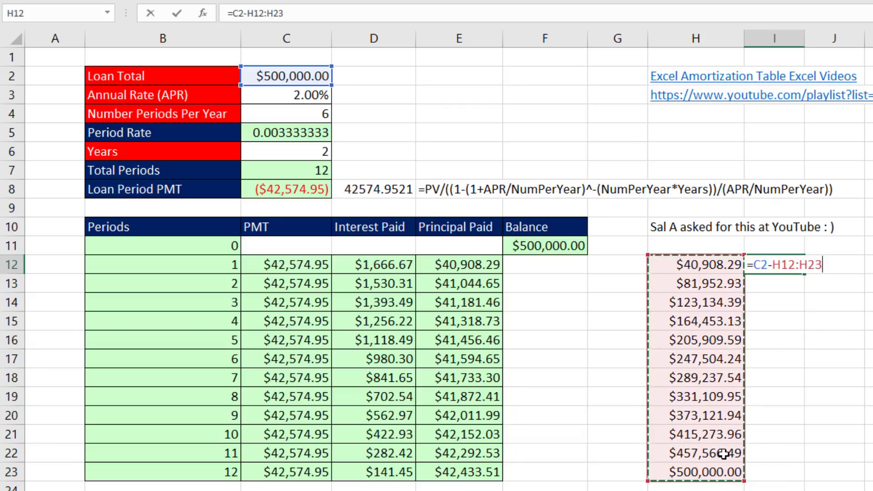
pyautogui.press('Return')
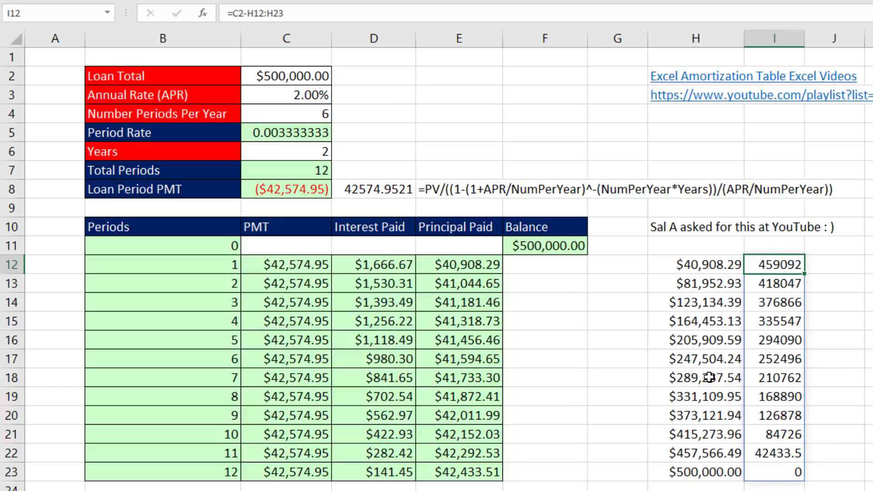
# In F12, build =SUBTOTAL(9,OFFSET(E12,,,B12#)) with E12 as reference and B12# as height
pyautogui.click(560, 267)
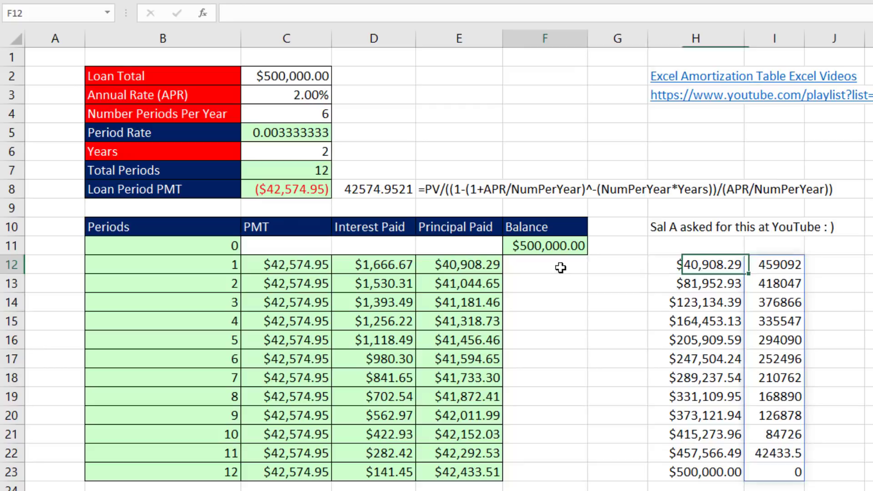
pyautogui.write('=')
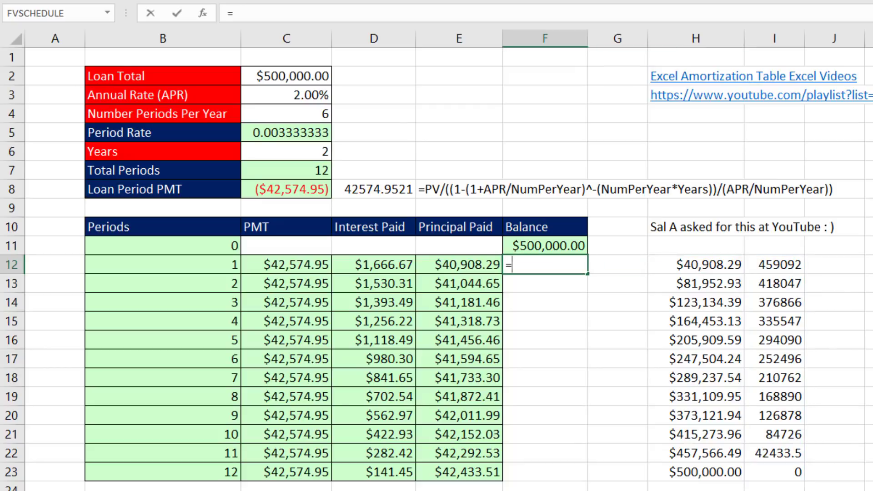
pyautogui.write('sub')
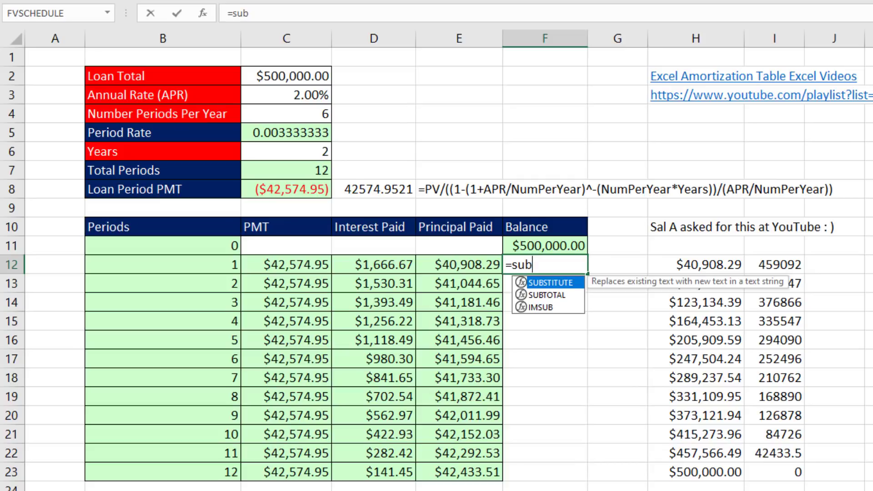
pyautogui.press('Down')
pyautogui.press('Tab')
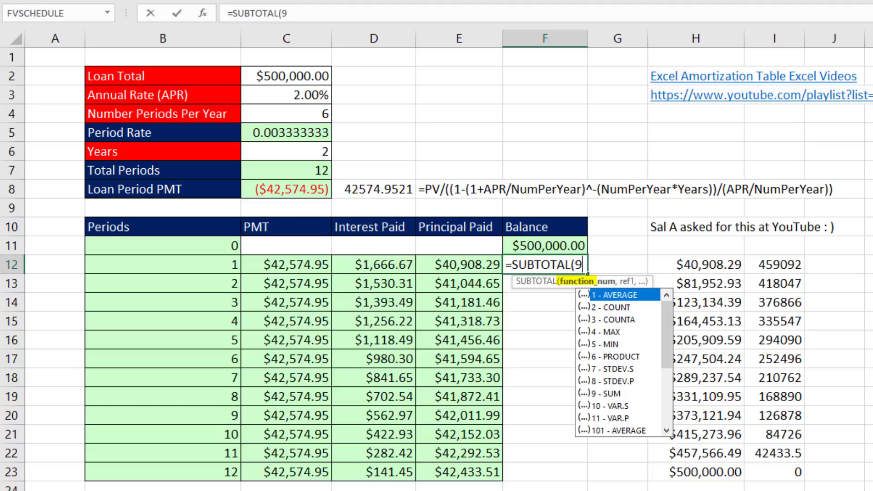
pyautogui.write(',')
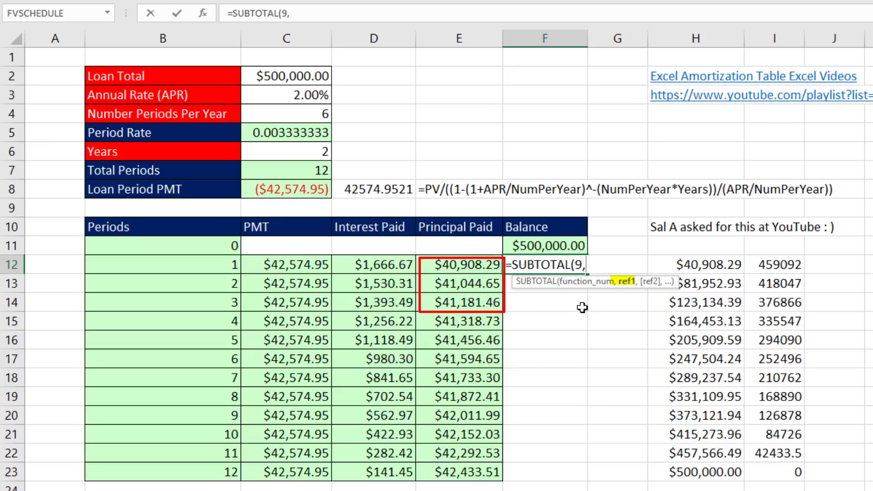
pyautogui.write('off')
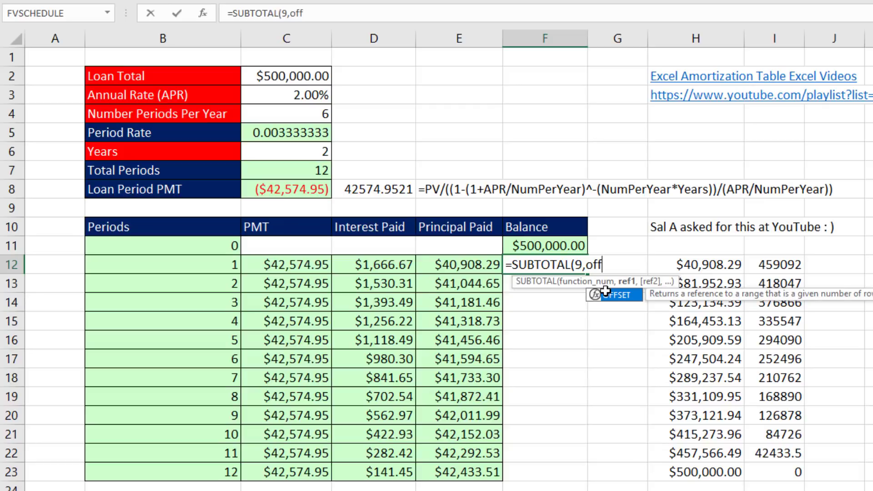
pyautogui.press('Tab')
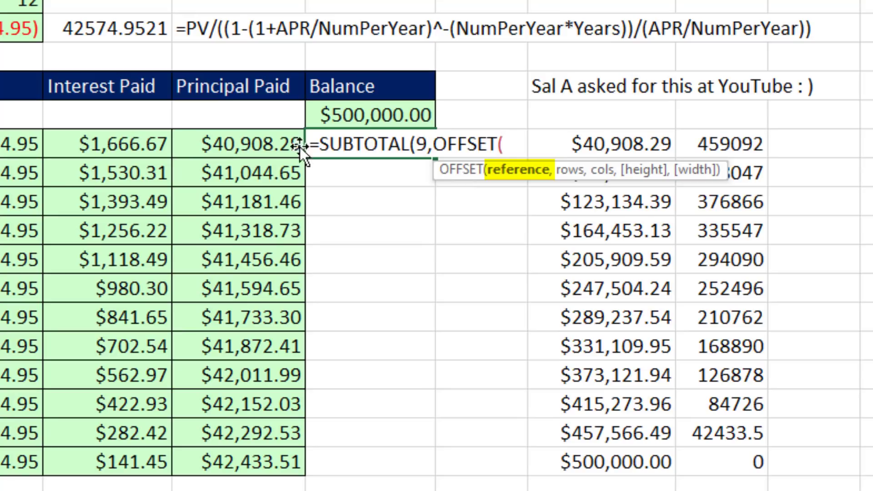
pyautogui.click(257, 149)
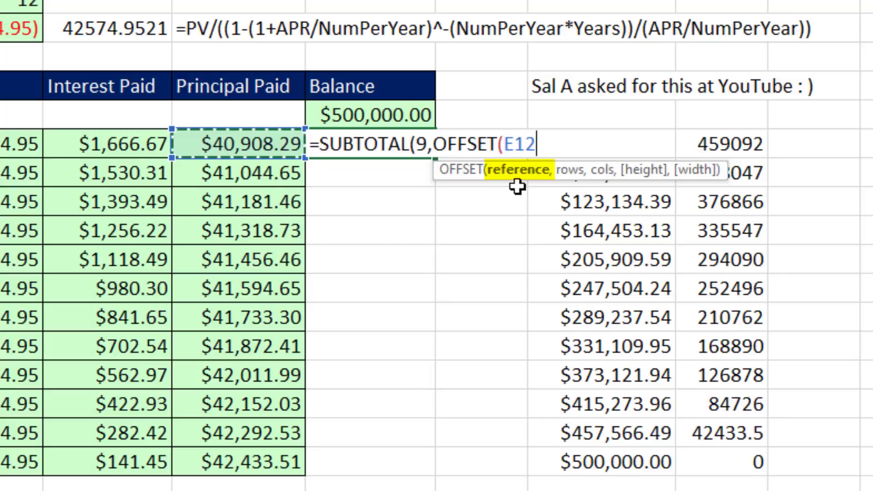
pyautogui.write(',,')
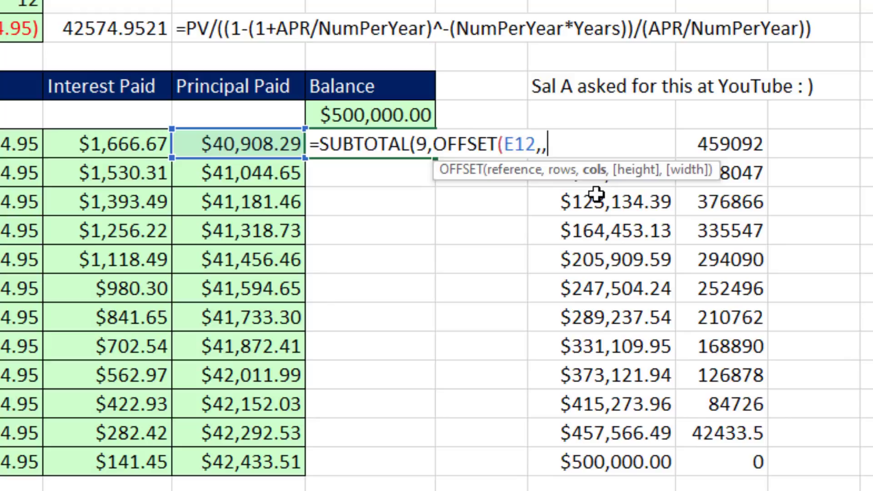
pyautogui.write(',')
pyautogui.click(499, 174)
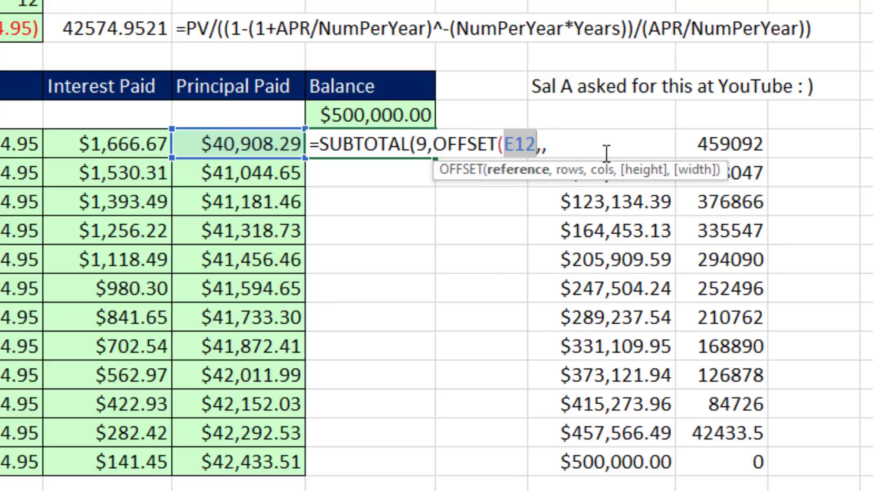
pyautogui.click(593, 171)
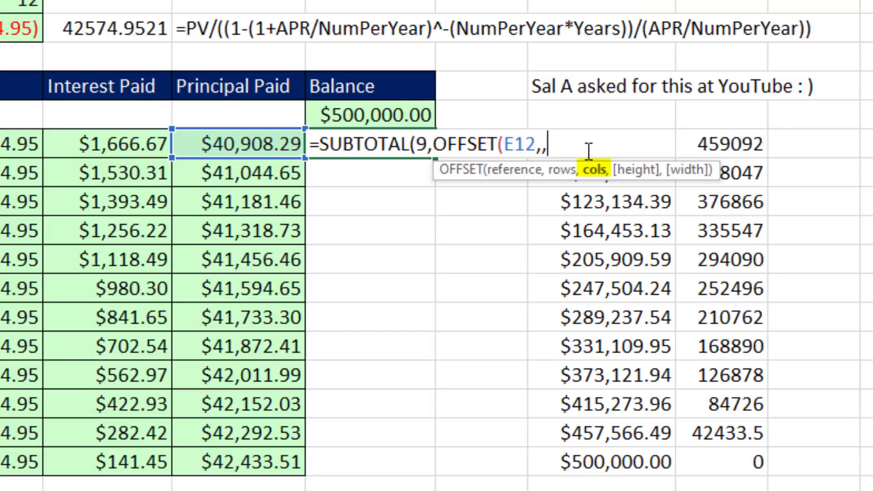
pyautogui.write(',')
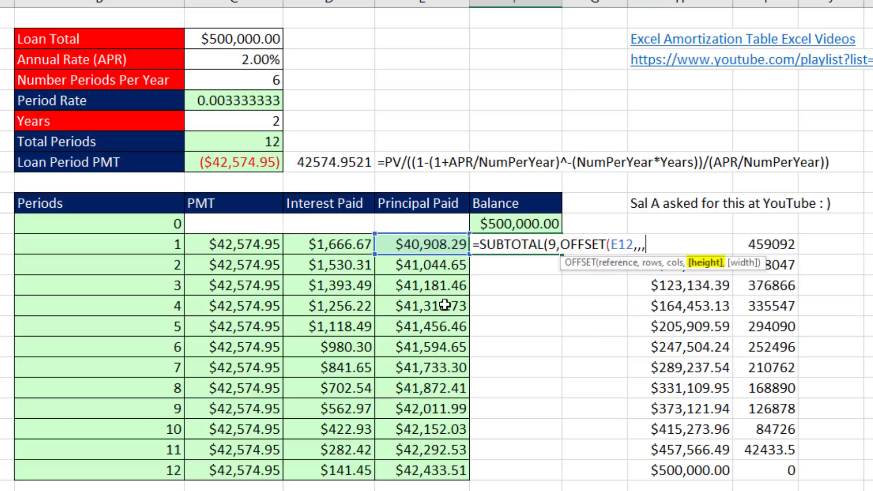
pyautogui.click(164, 246)
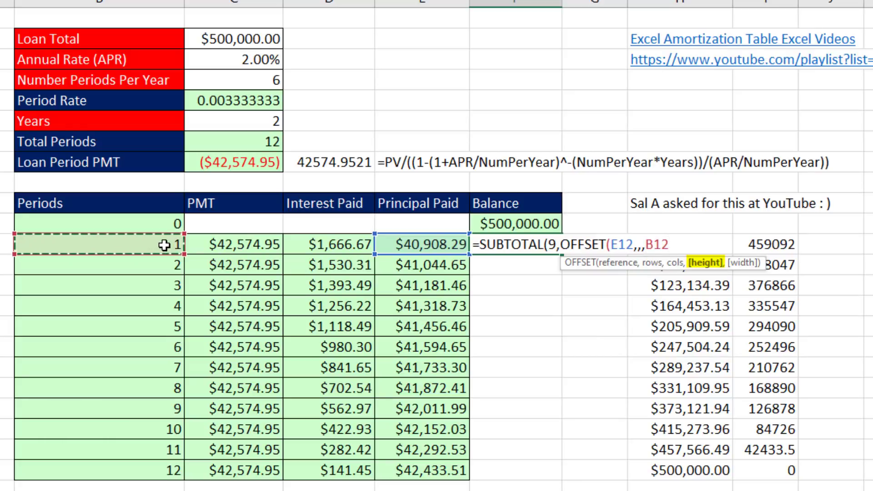
pyautogui.hotkey('ctrl', 'shift', 'Down')
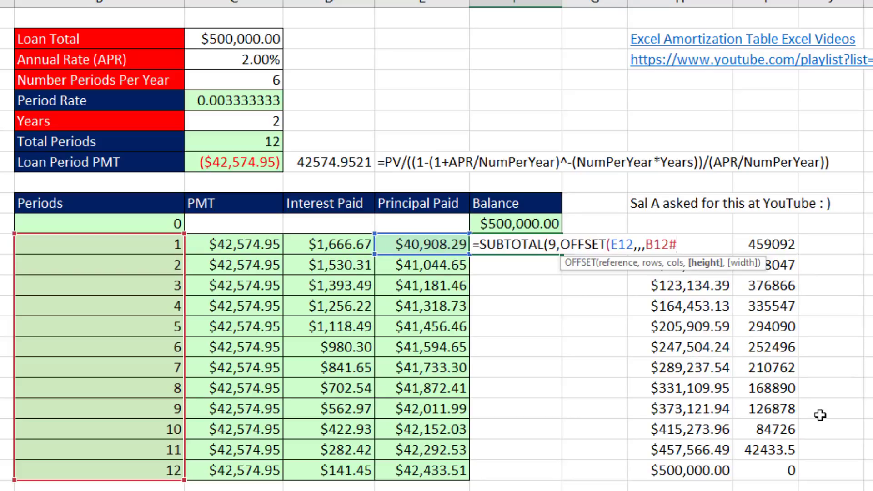
pyautogui.write(')')
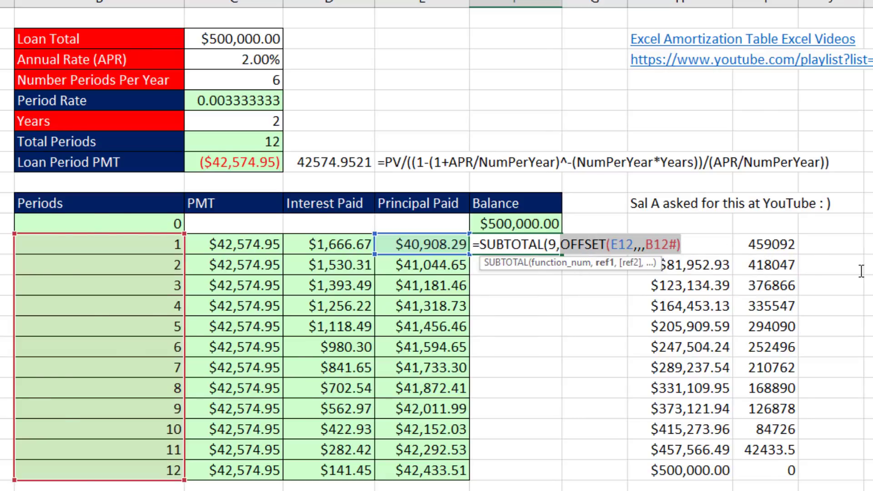
# Preview the OFFSET and full SUBTOTAL results with F9, undoing each preview back to the formula
pyautogui.press('F9')
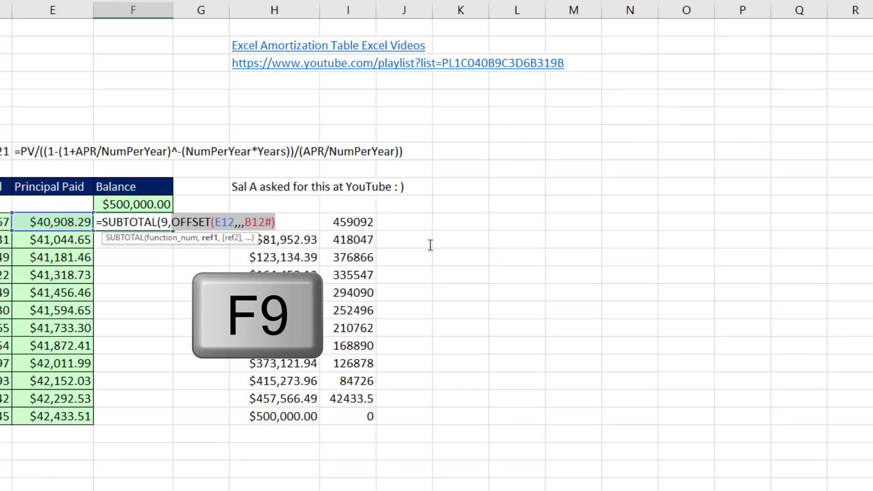
pyautogui.press('F9')
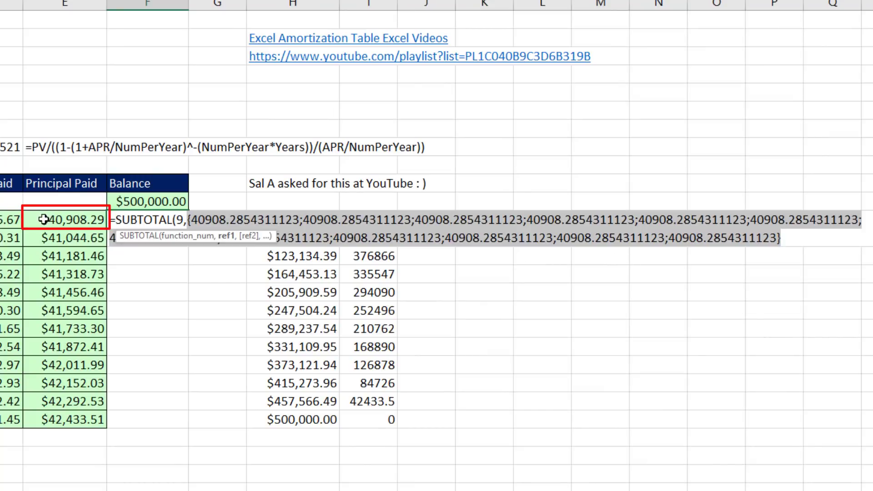
pyautogui.hotkey('ctrl', 'z')
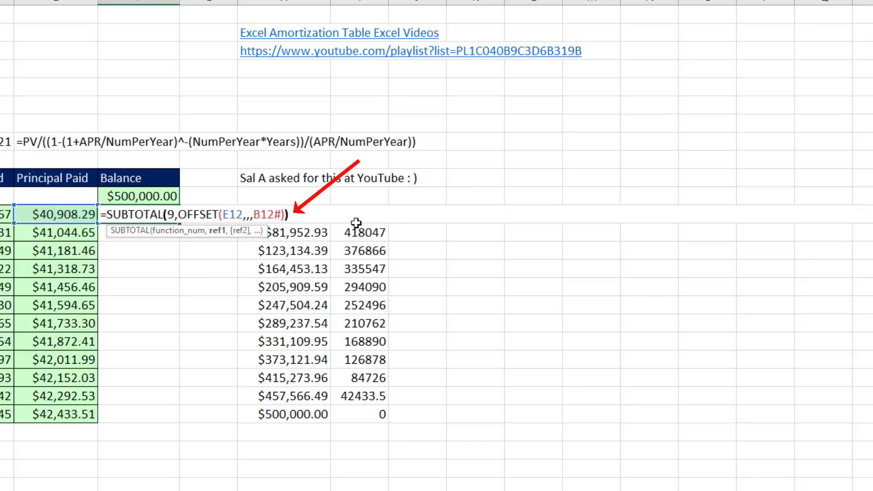
pyautogui.press('Right')
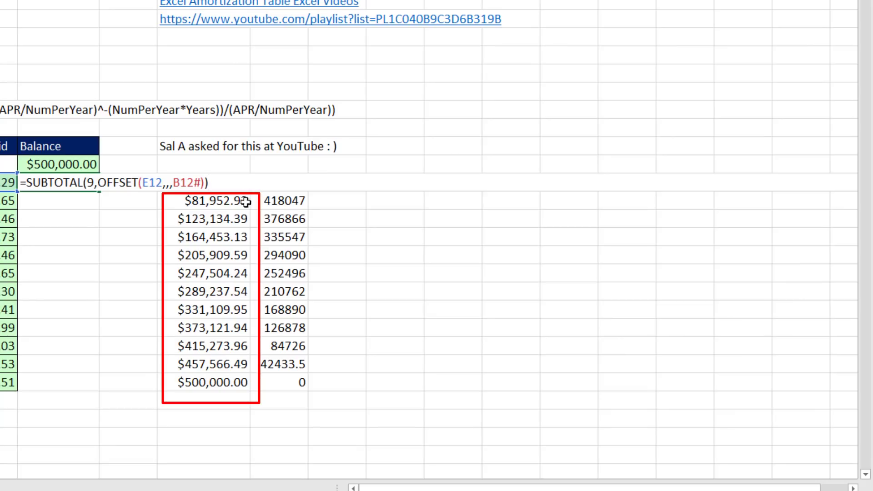
pyautogui.press('F9')
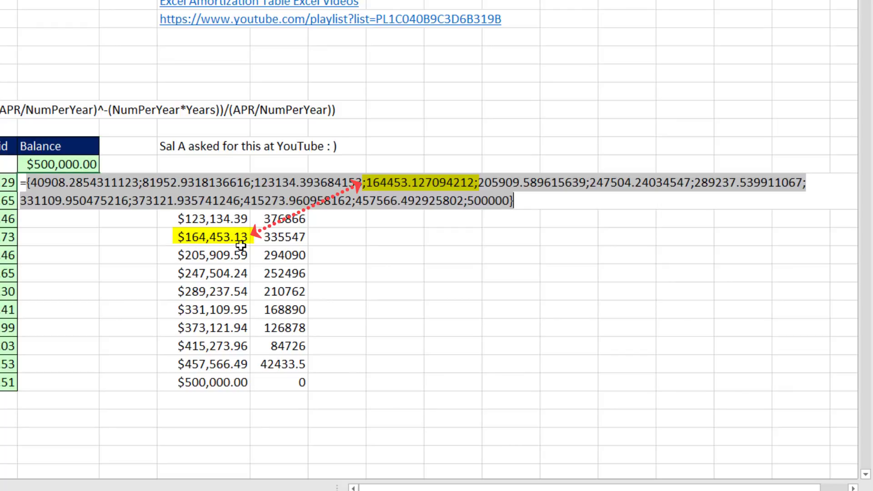
pyautogui.hotkey('ctrl', 'z')
pyautogui.hotkey('ctrl', 'z')
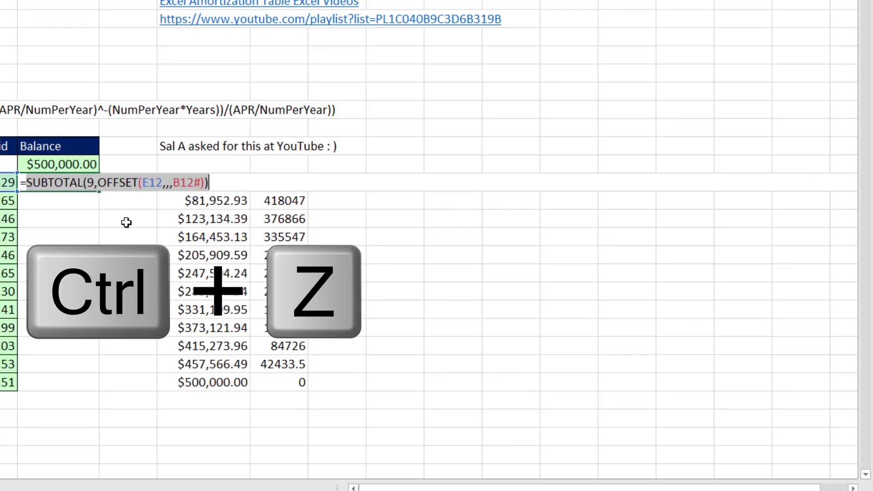
# Prefix the F12 formula with C2-, preview the balances, revert, and enter it to spill
pyautogui.click(493, 236)
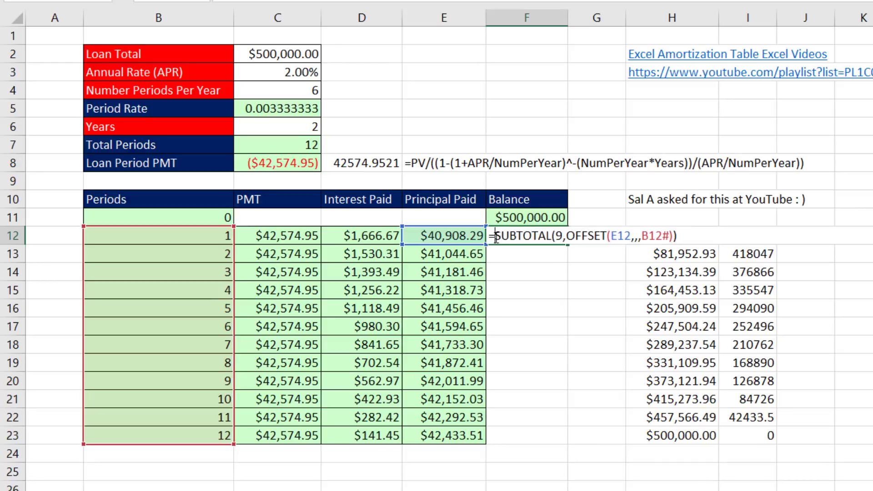
pyautogui.click(271, 54)
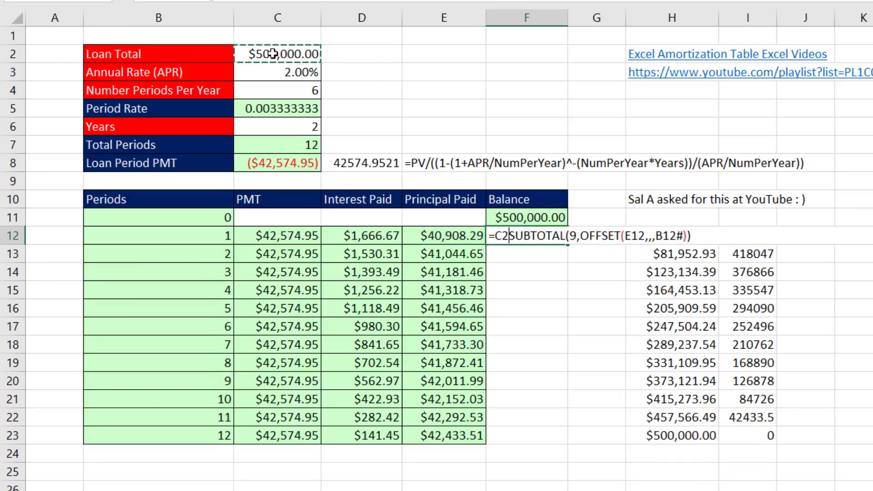
pyautogui.write('-')
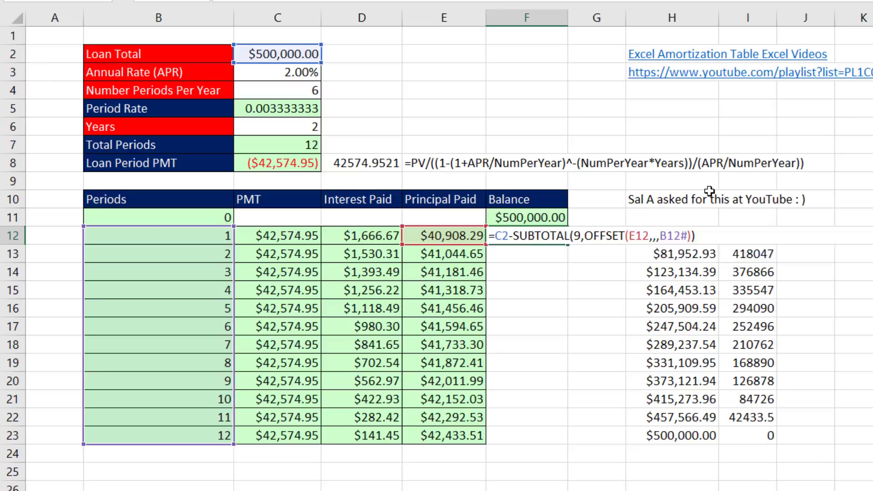
pyautogui.press('F9')
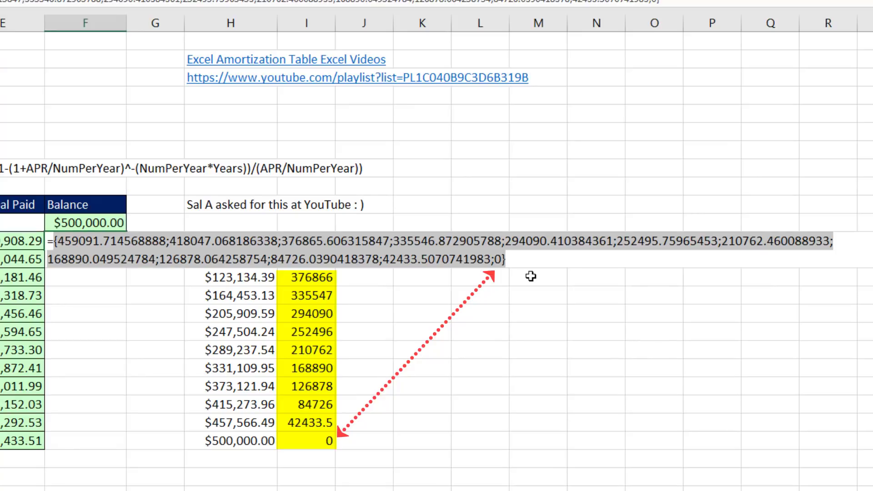
pyautogui.hotkey('ctrl', 'z')
pyautogui.hotkey('ctrl', 'z')
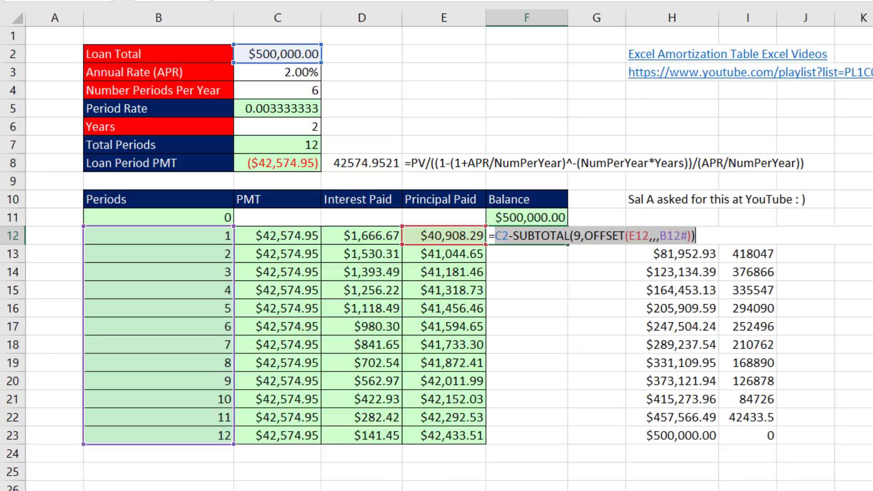
pyautogui.press('Return')
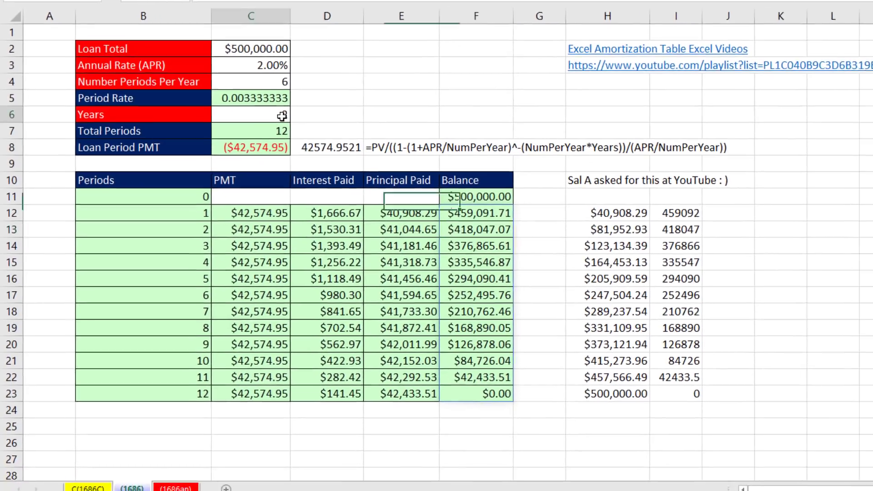
# Set 12 payments per year in C4 and 30 years in C6
pyautogui.click(271, 110)
pyautogui.click(273, 78)
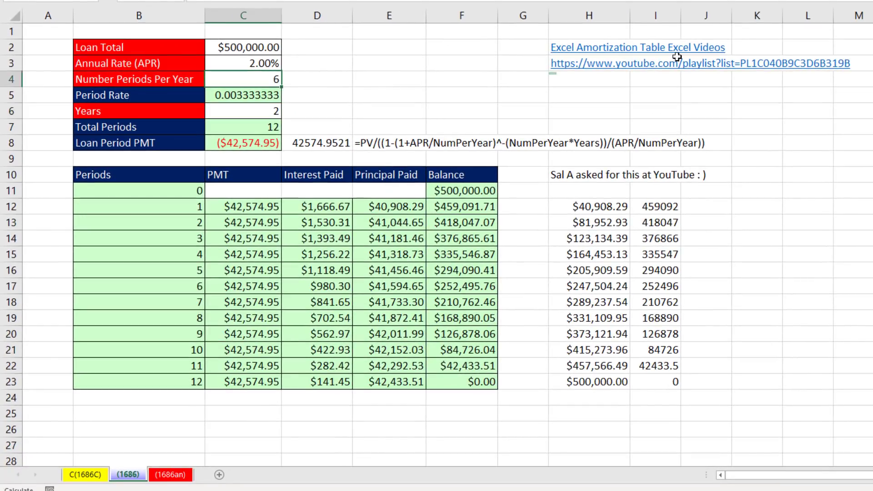
pyautogui.write('12')
pyautogui.press('Return')
pyautogui.press('Down')
pyautogui.write('3')
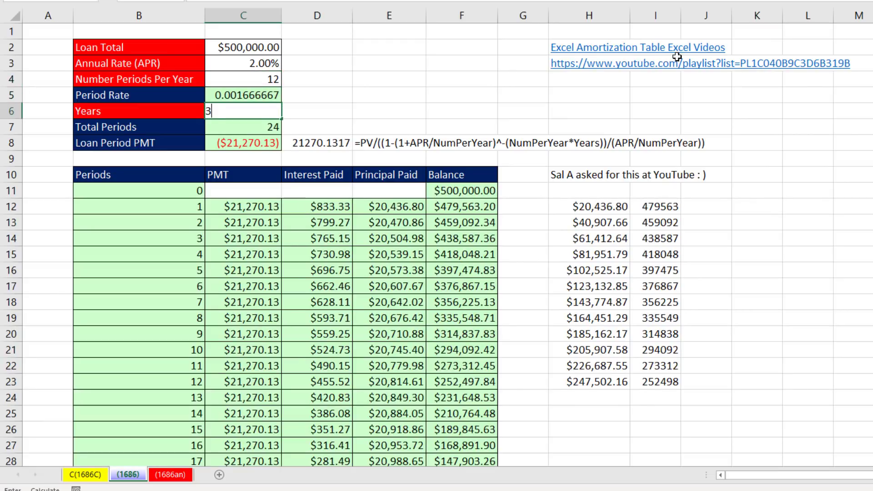
pyautogui.press('Return')
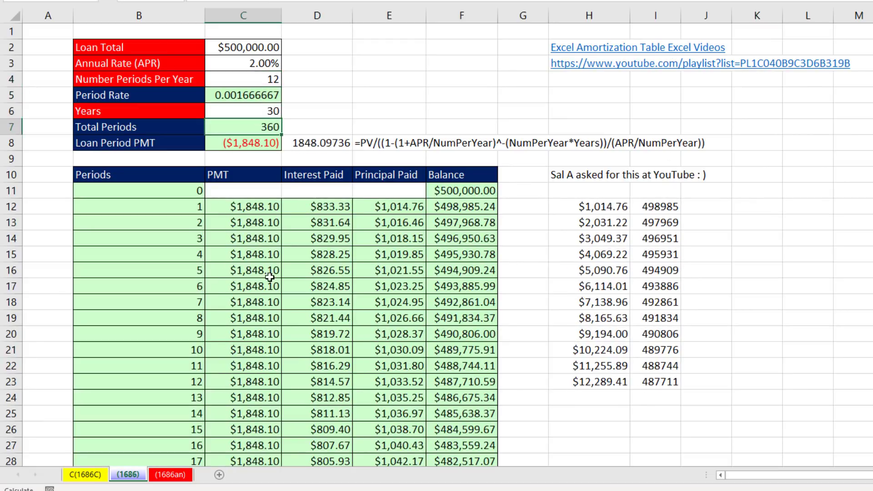
pyautogui.scroll(-4, 278, 259)
pyautogui.scroll(-6, 279, 259)
# Check period 360 at the bottom of Principal Paid, then return to the sheet's top
pyautogui.click(366, 191)
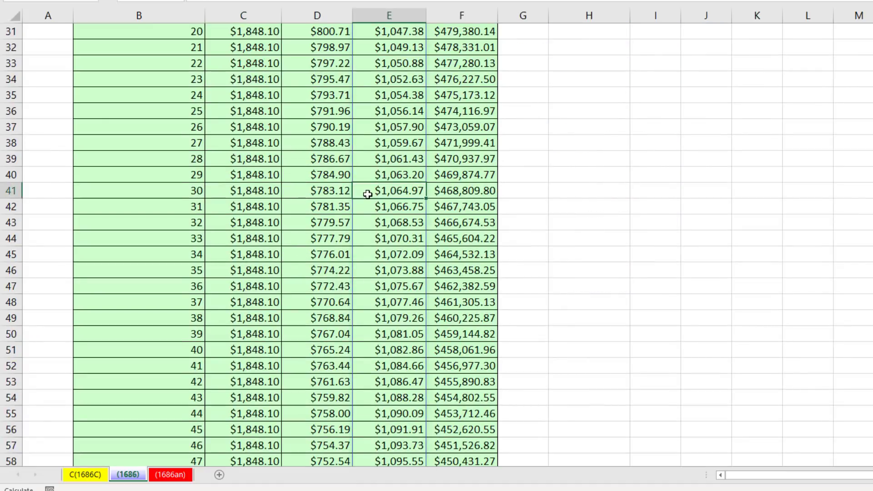
pyautogui.scroll(-5, 367, 196)
pyautogui.hotkey('ctrl', 'Down')
pyautogui.scroll(-3, 366, 195)
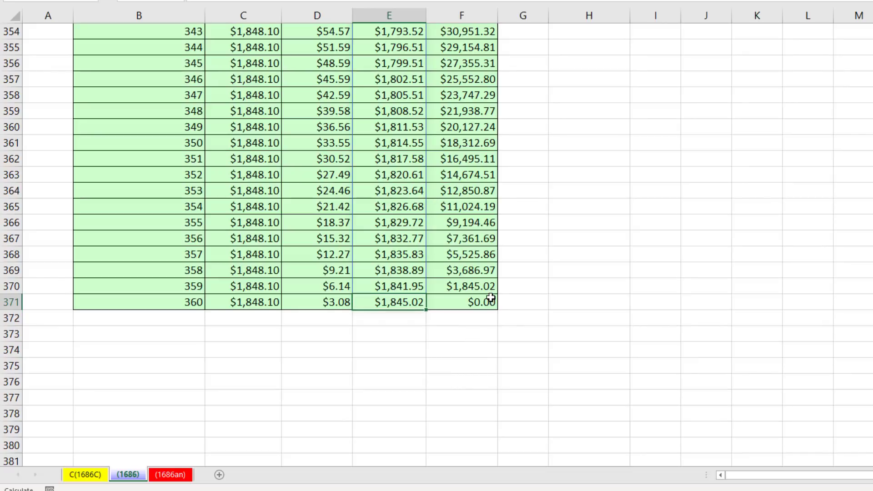
pyautogui.hotkey('ctrl', 'Home')
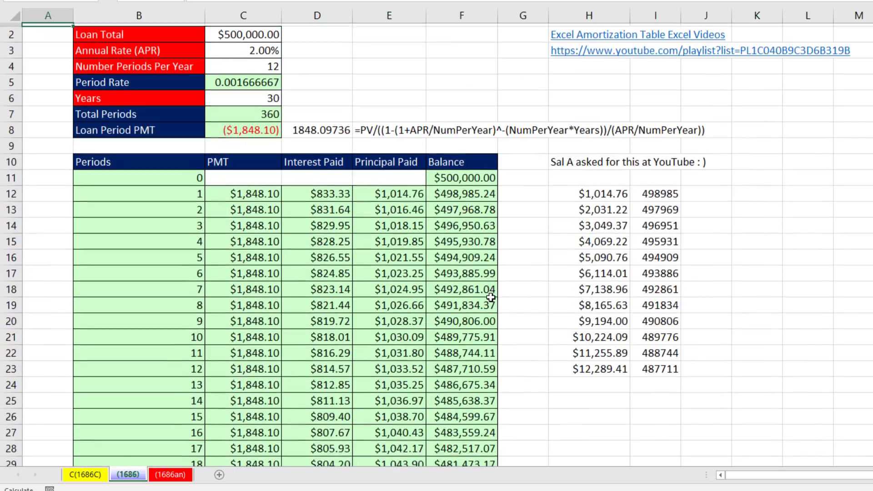
pyautogui.doubleClick(320, 142)
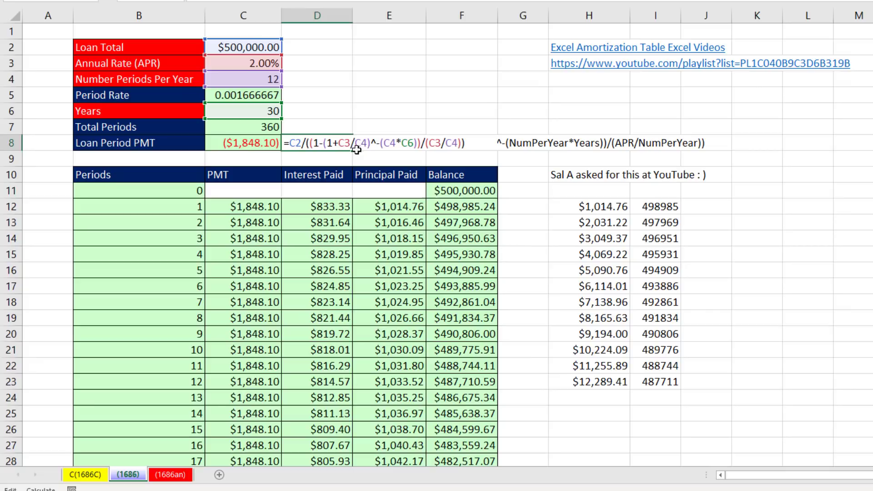
pyautogui.press('Escape')
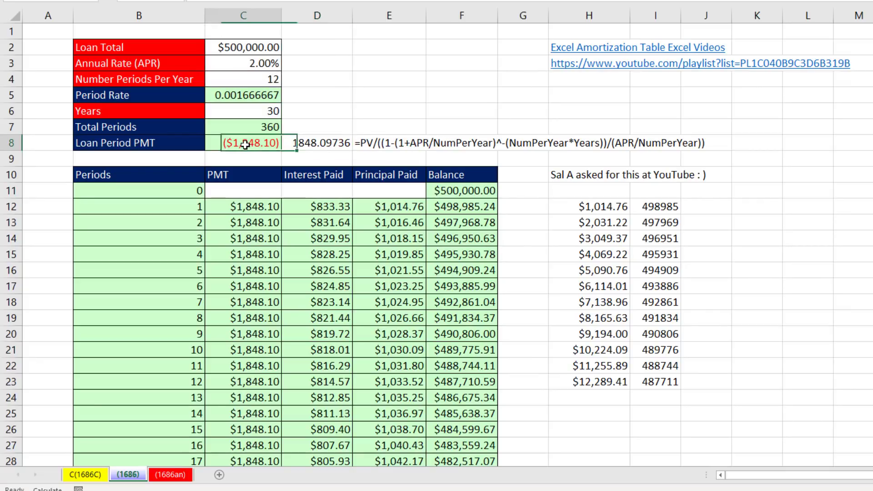
pyautogui.doubleClick(244, 144)
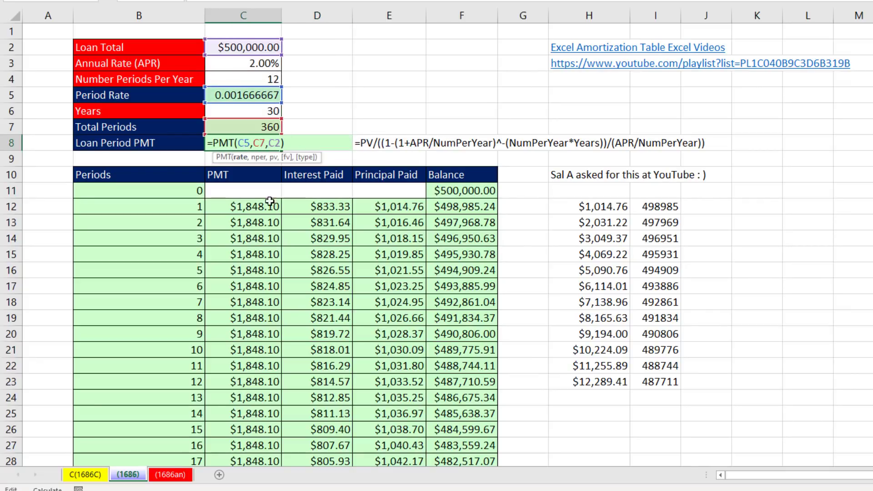
pyautogui.press('Escape')
pyautogui.doubleClick(174, 207)
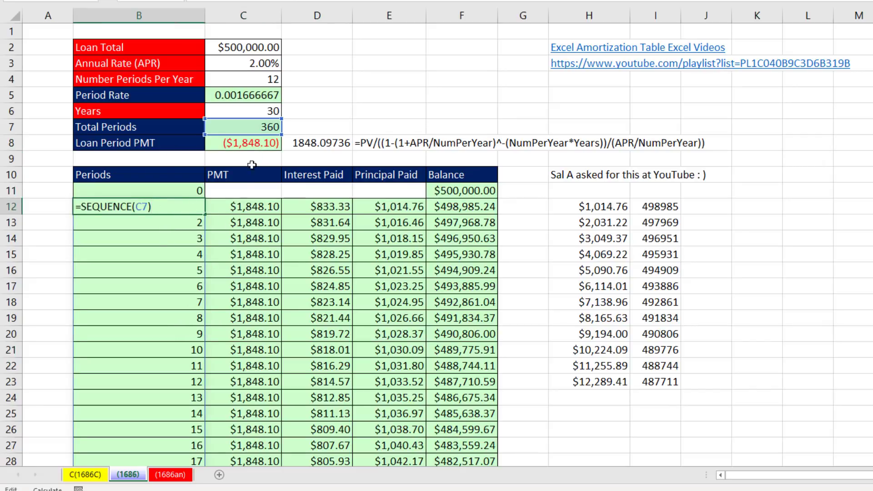
pyautogui.press('Escape')
pyautogui.press('Right')
pyautogui.press('F2')
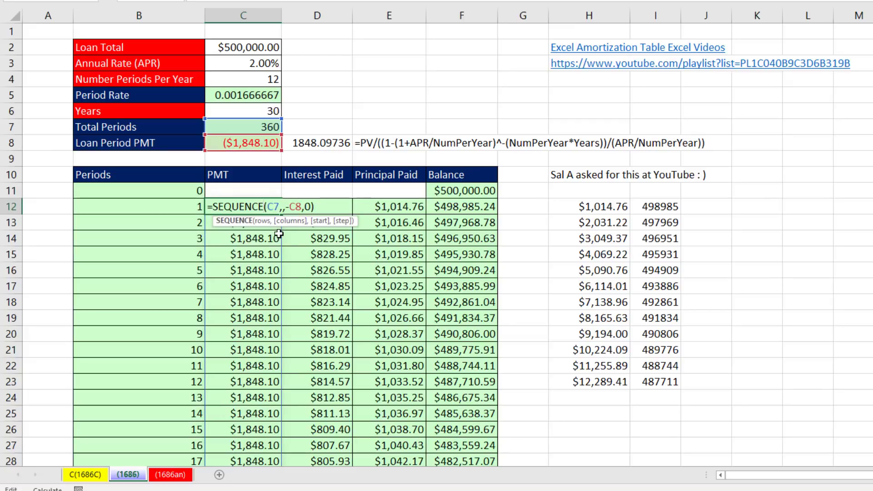
pyautogui.doubleClick(339, 207)
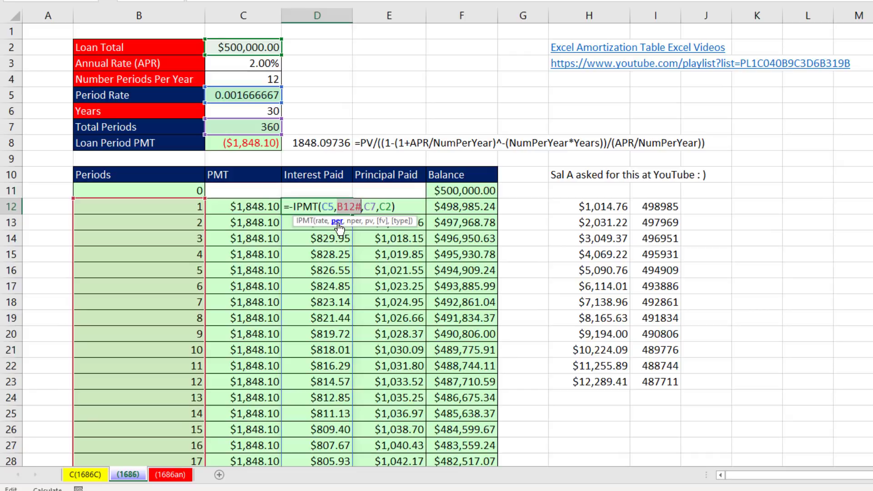
pyautogui.click(337, 222)
pyautogui.press('Escape')
pyautogui.doubleClick(386, 206)
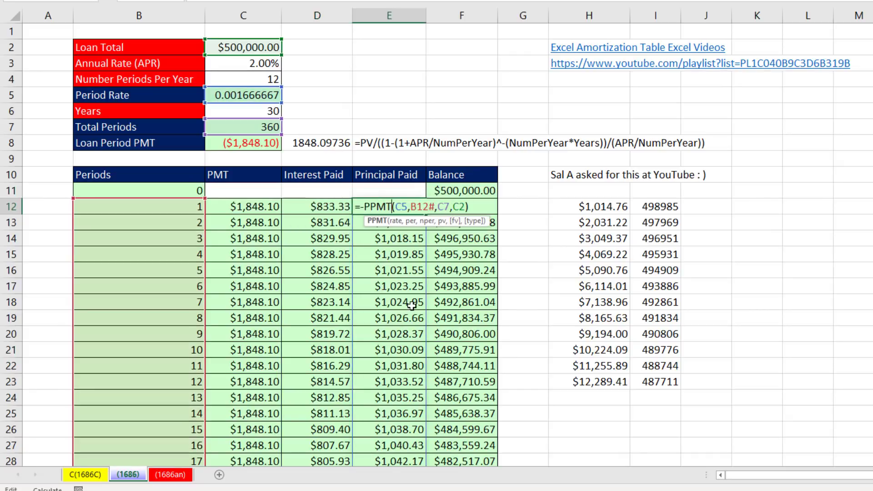
pyautogui.press('Escape')
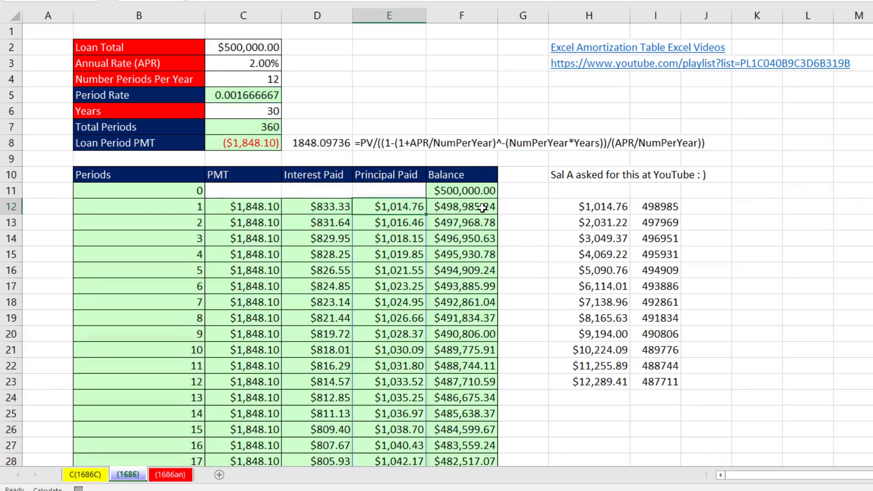
pyautogui.doubleClick(482, 206)
pyautogui.click(529, 208)
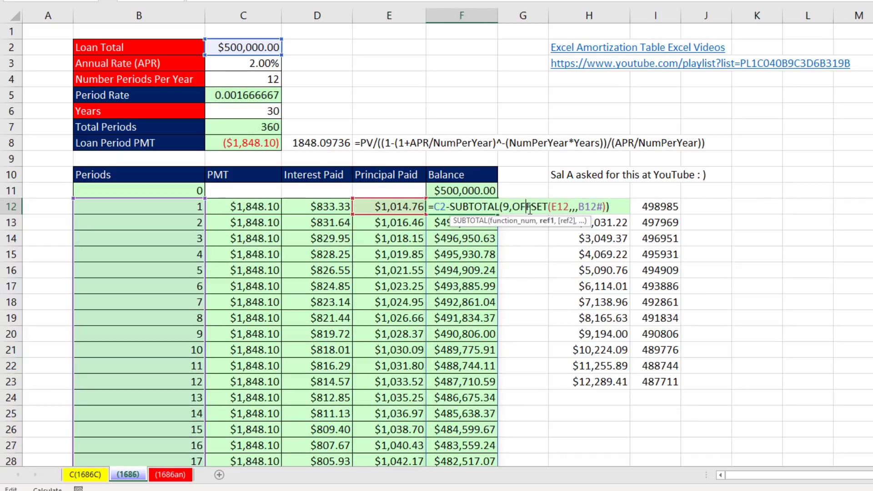
pyautogui.click(502, 207)
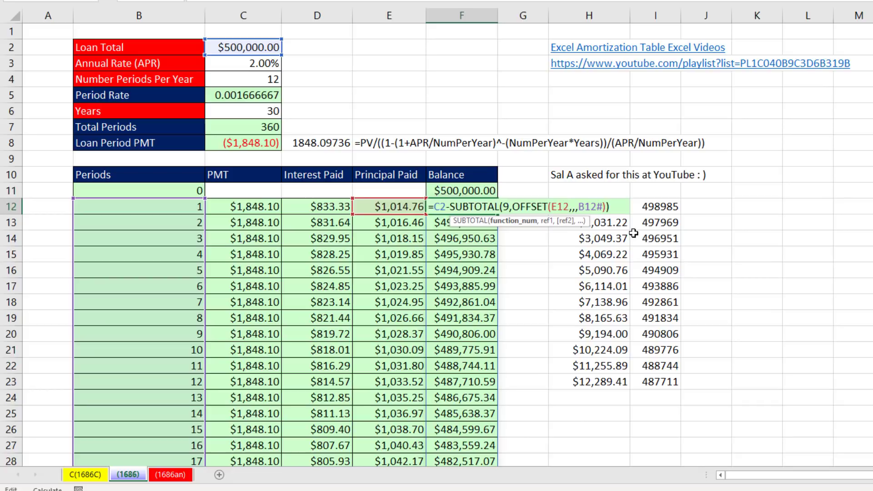